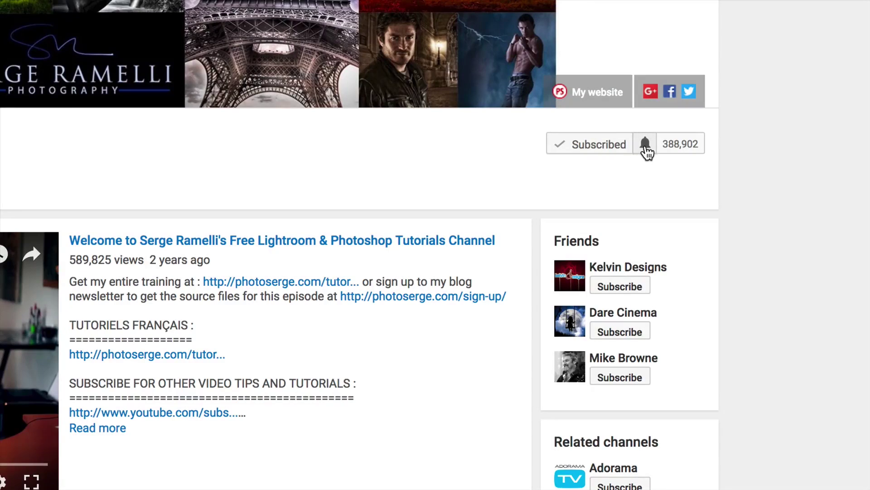
Step: Show the tutorial channel's notification options with the bell beside the Subscribed button
left_click(645, 144)
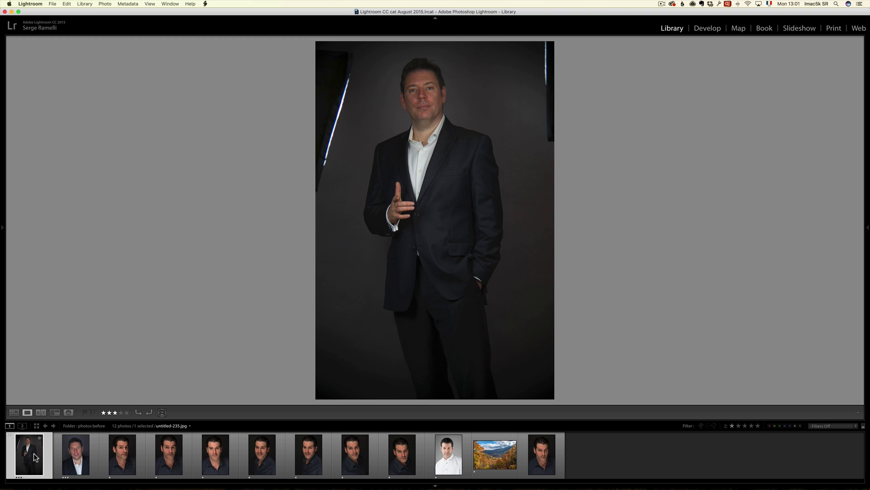
Step: Select the full-length suit portrait and the close-up portrait in the filmstrip
left_click(74, 453)
left_click(37, 455)
left_click(68, 453)
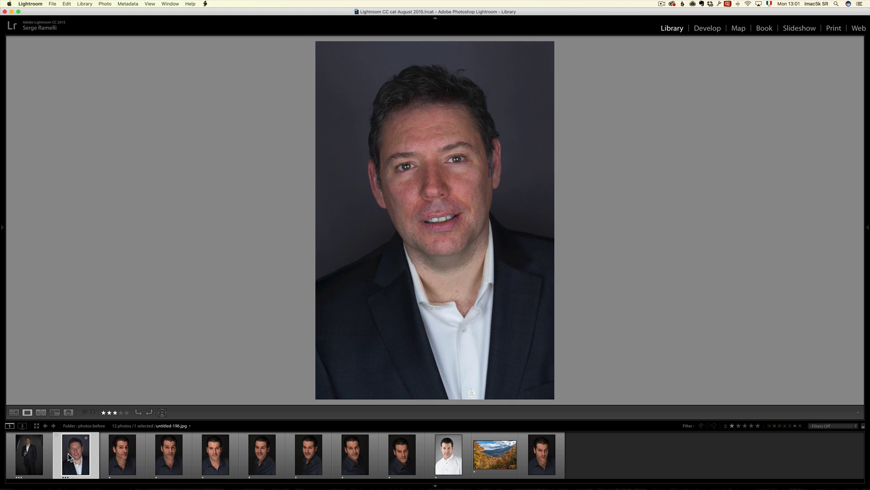
left_click(36, 455)
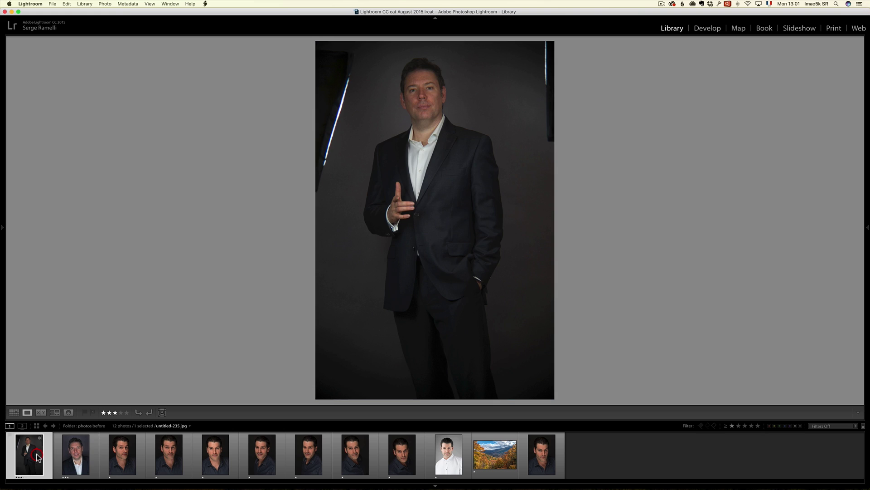
left_click(71, 456, "shift")
Step: Send both photos to Perfectly Clear Complete v3, editing copies with Lightroom adjustments
right_click(72, 451)
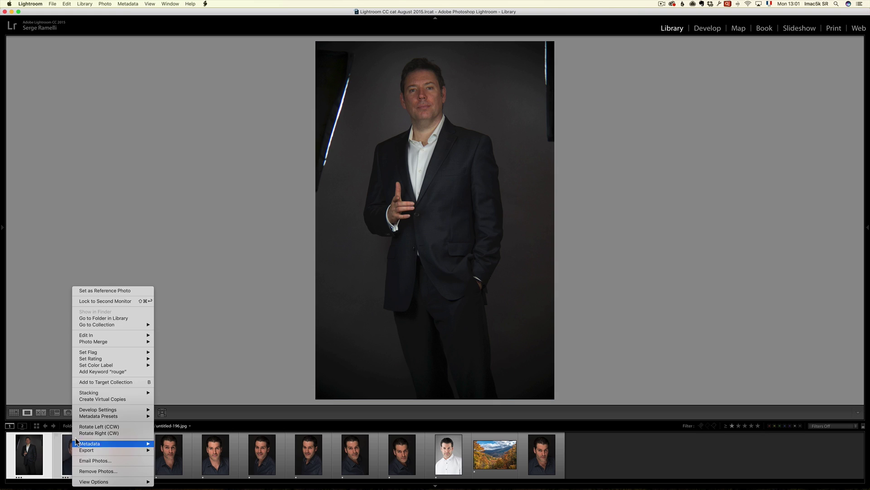
mouse_move(100, 334)
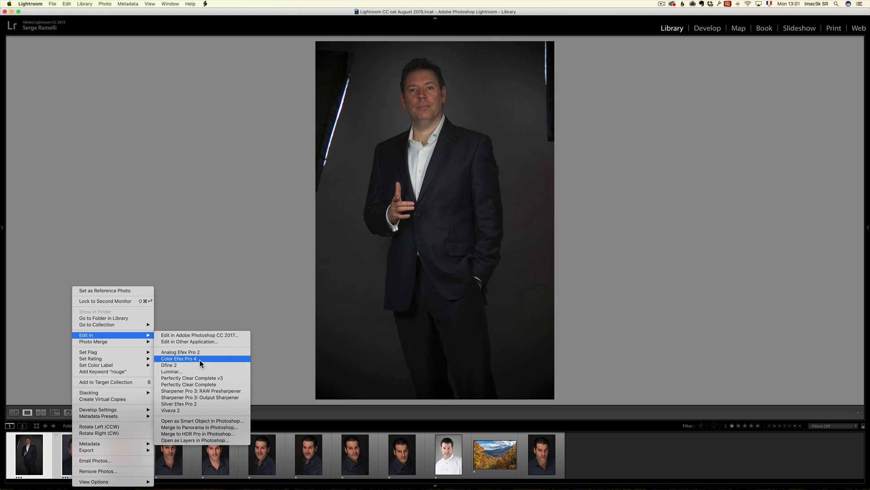
left_click(232, 378)
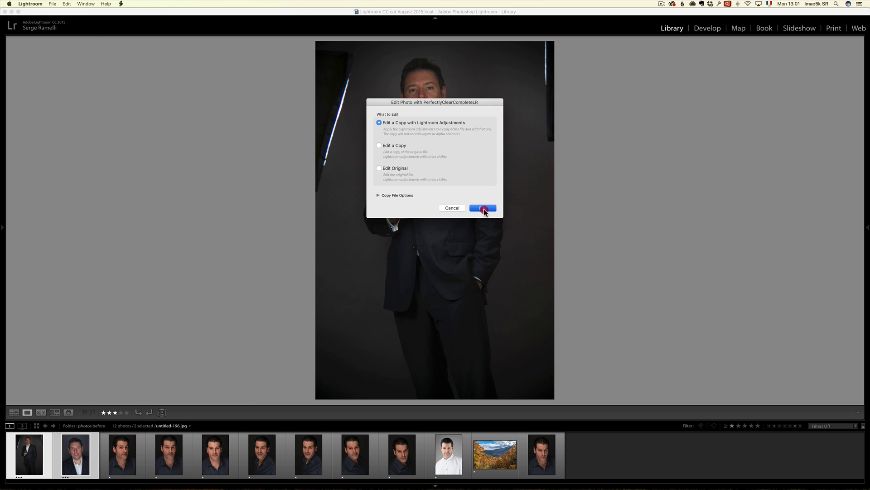
left_click(483, 209)
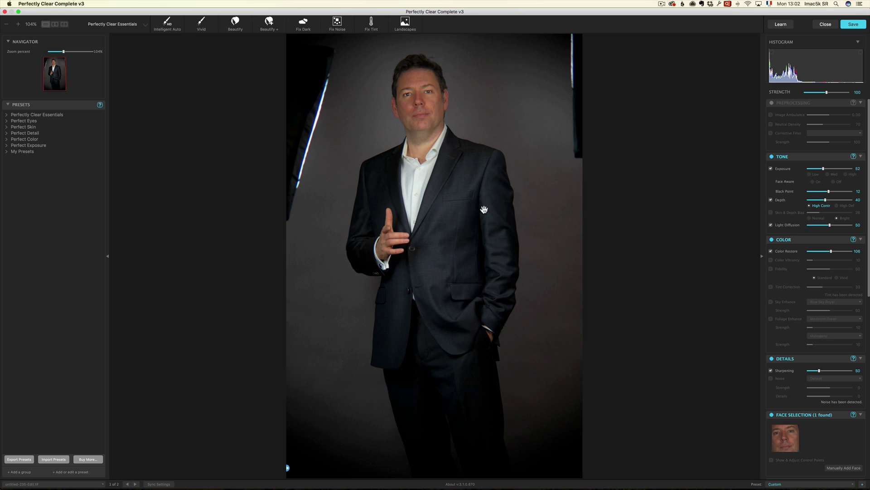
Step: Compare the auto-corrected suit portrait with the original
scroll(484, 210, "up", 5)
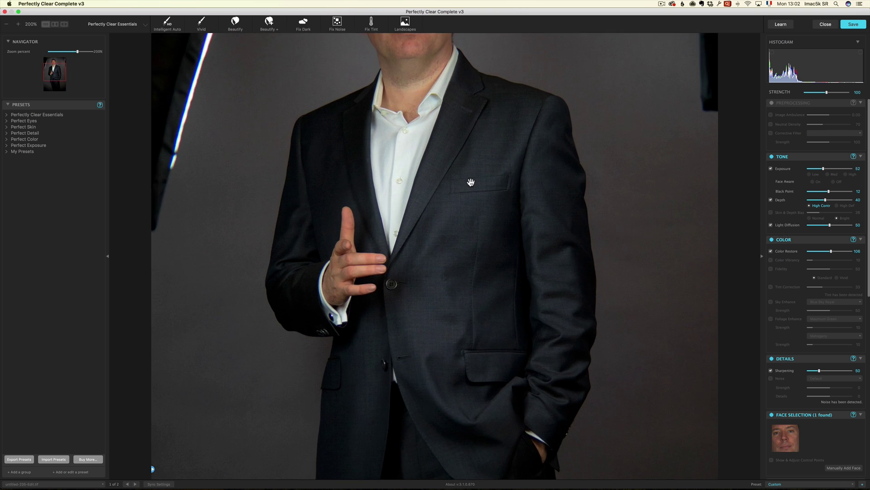
scroll(471, 182, "down", 5)
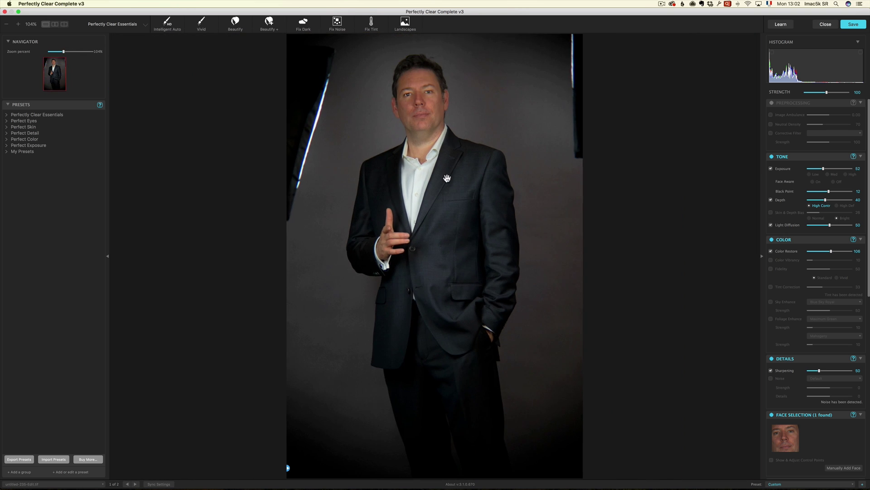
left_click(447, 178)
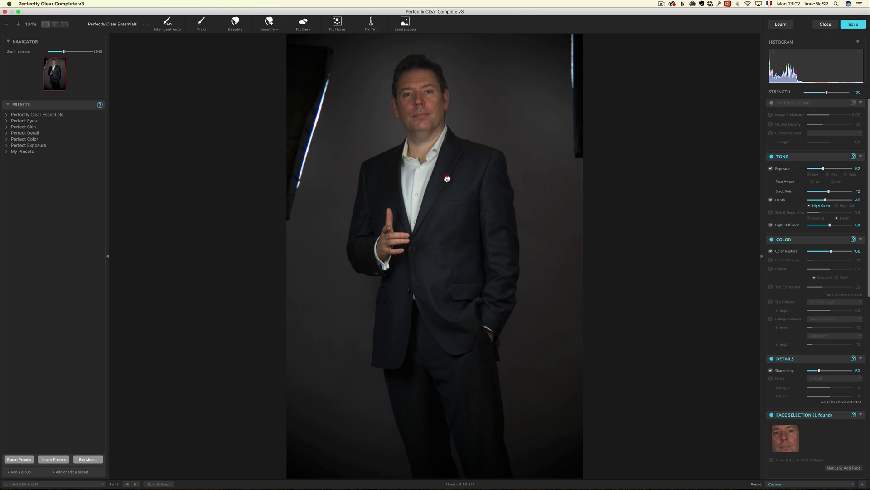
left_click(421, 146)
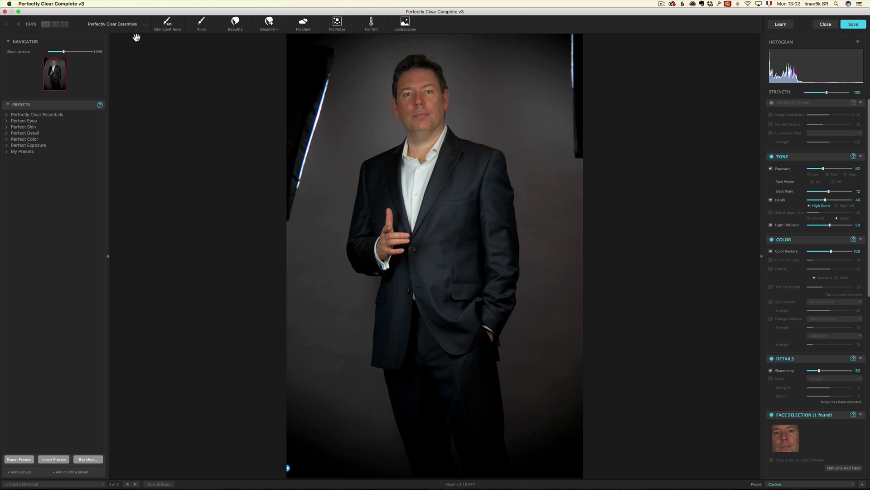
Step: Try Intelligent Auto, Vivid, Beautify and Beautify + from Perfectly Clear Essentials, ending on Beautify
left_click(143, 25)
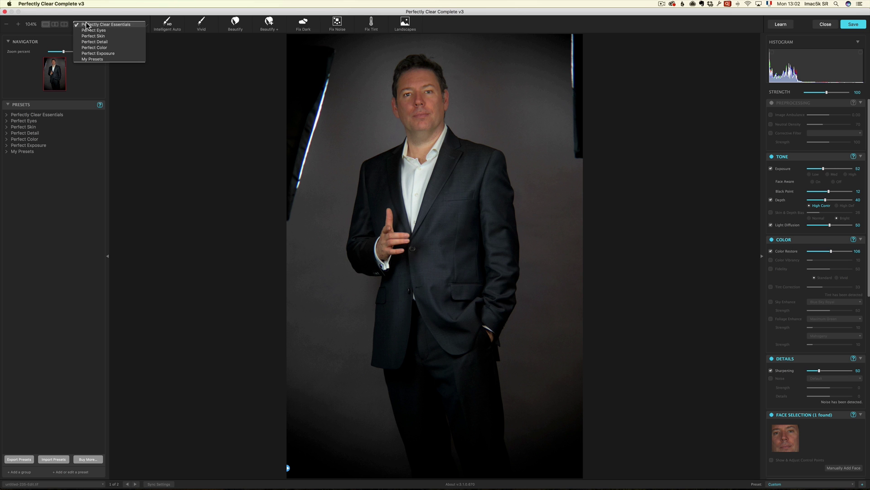
left_click(223, 65)
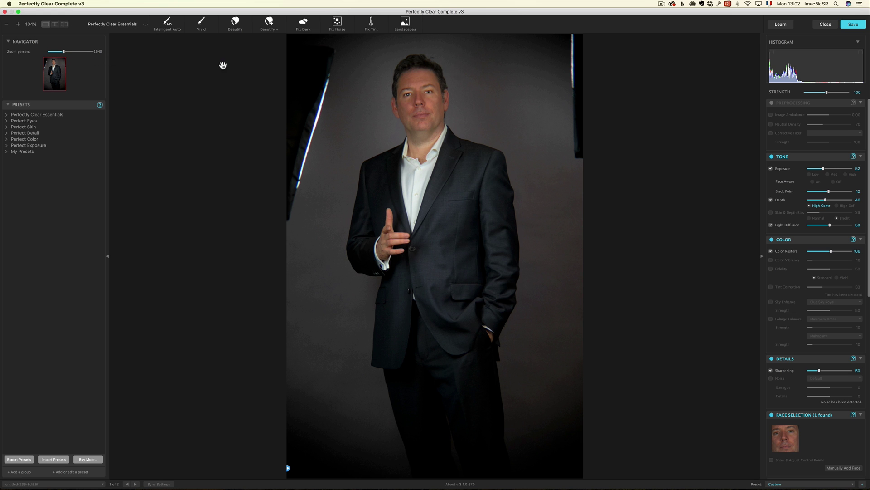
left_click(168, 24)
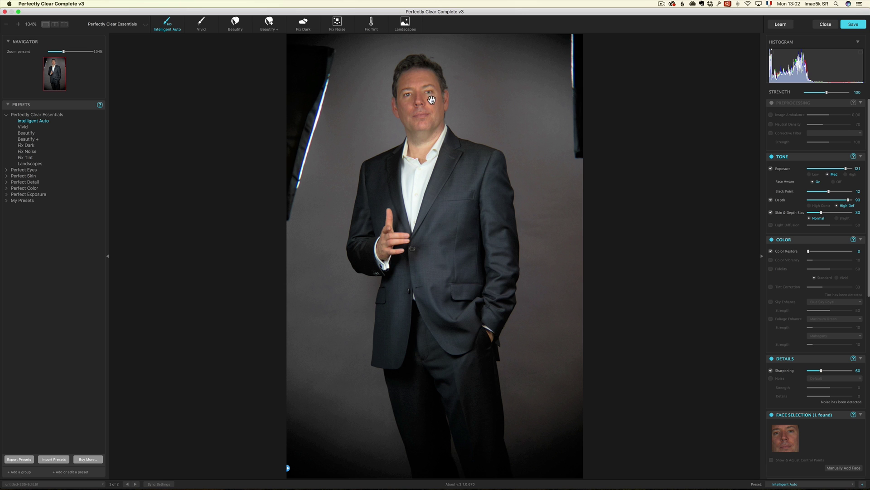
left_click(207, 31)
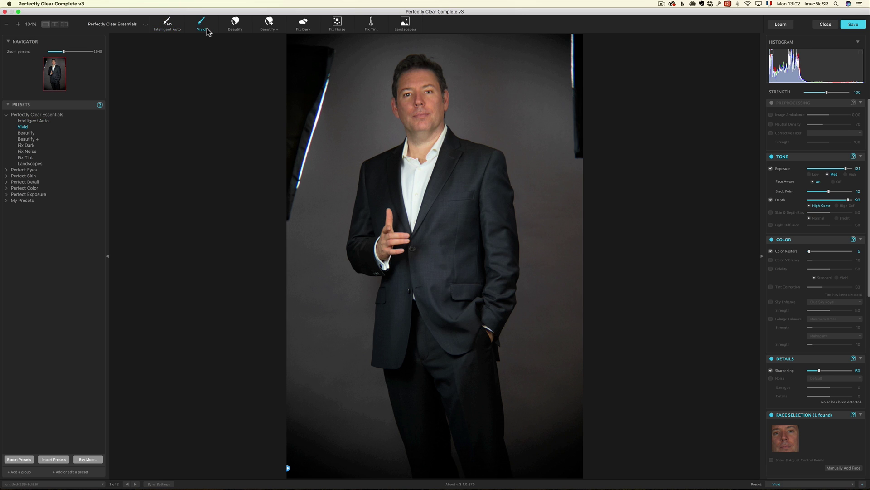
left_click(235, 28)
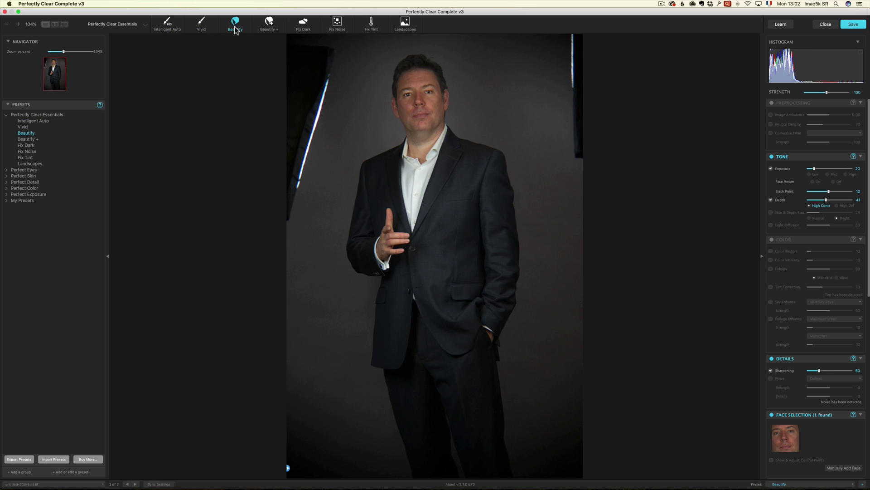
left_click(270, 25)
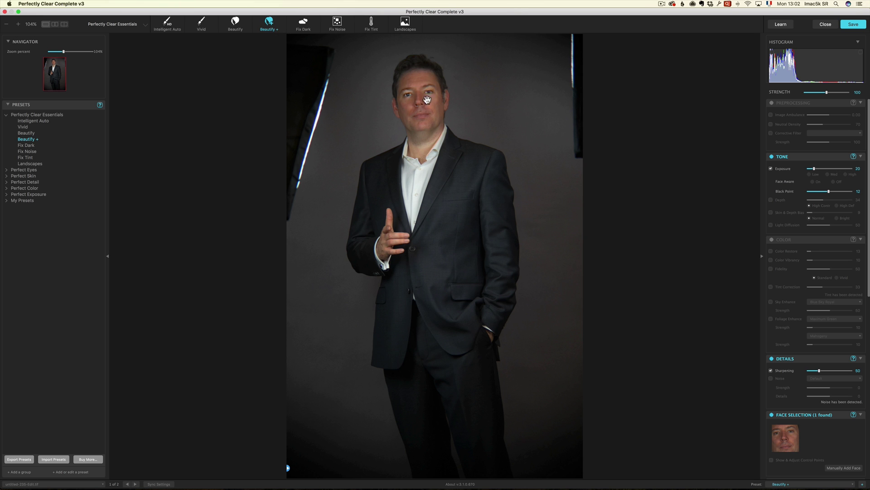
left_click(237, 29)
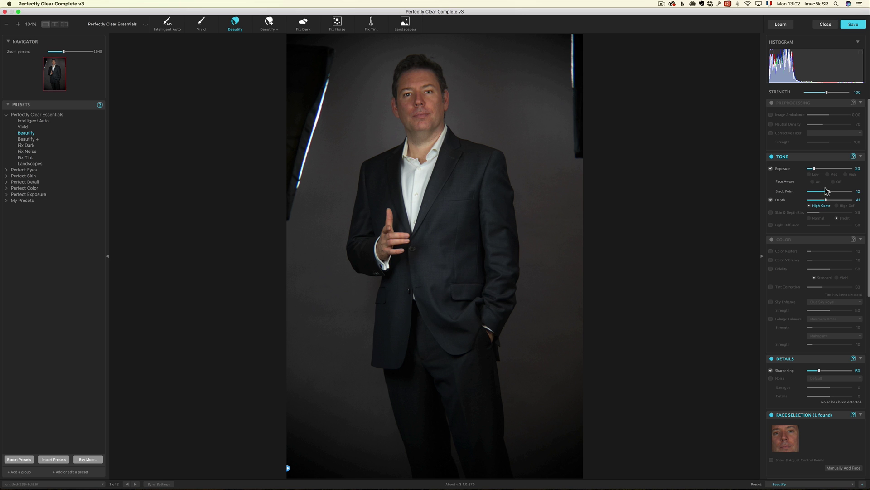
Step: Turn on Color Restore and raise it to 38
scroll(832, 255, "down", 4)
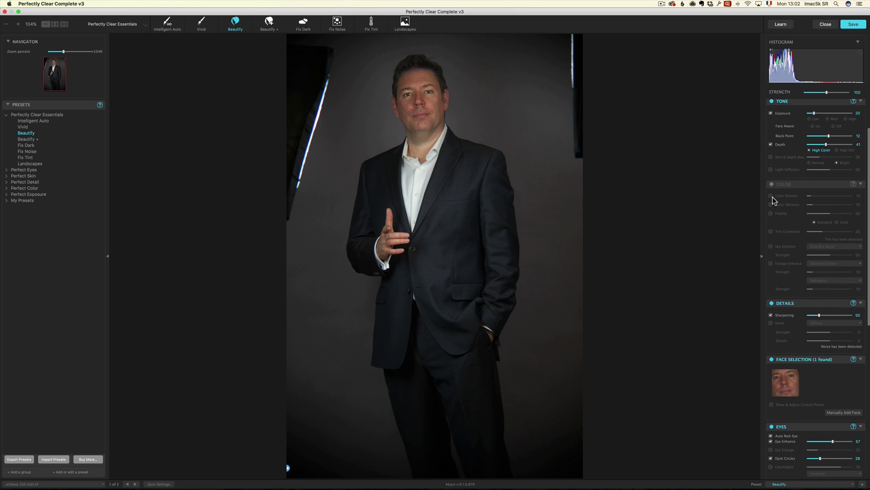
left_click(771, 196)
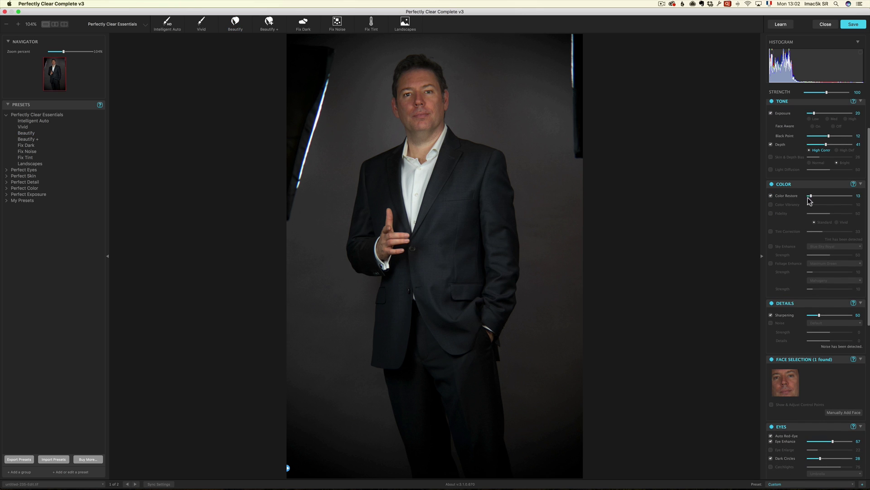
left_click_drag(810, 196, 817, 200)
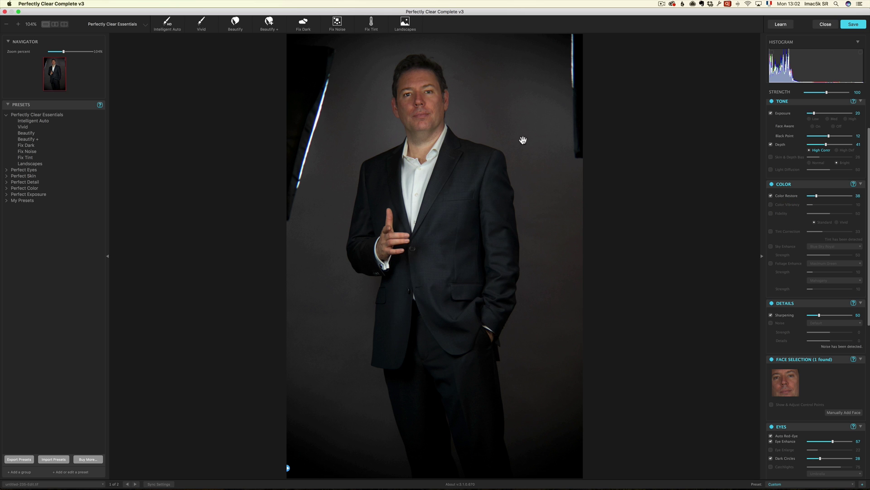
Step: Test Fidelity at values between 17 and 91, then switch it back off
left_click(776, 213)
left_click(817, 214)
left_click_drag(816, 213, 847, 214)
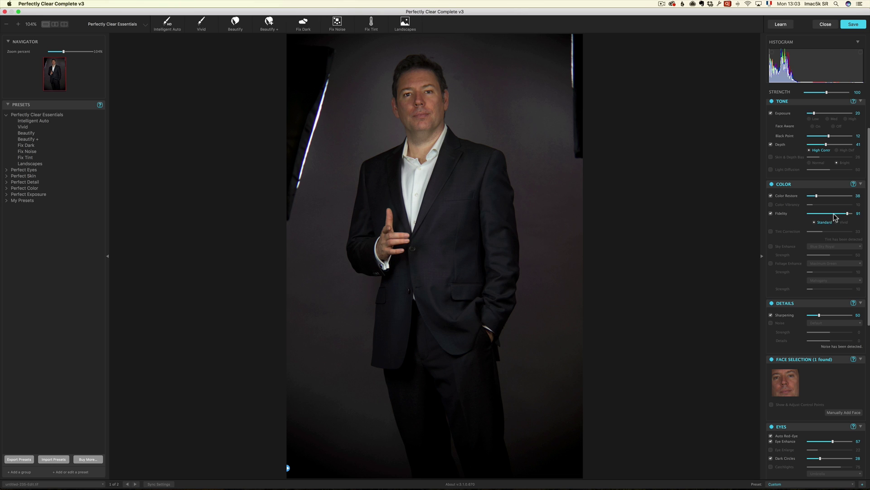
left_click(841, 213)
left_click(815, 213)
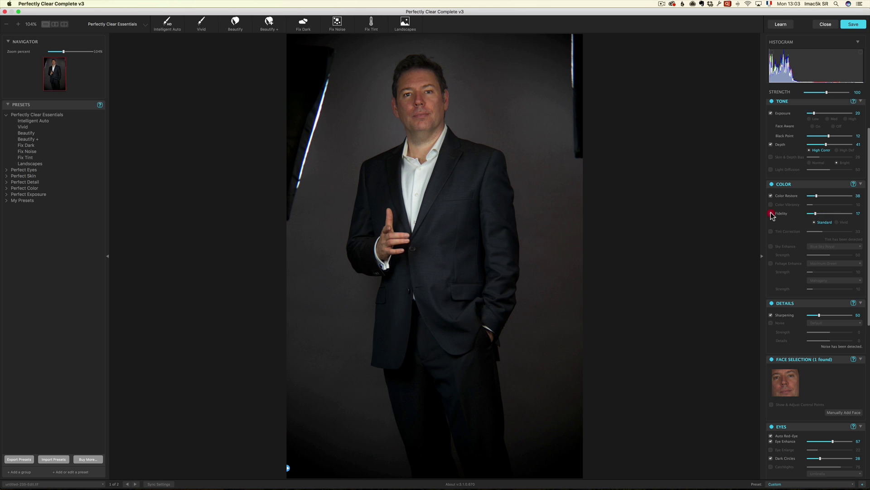
left_click(771, 214)
Step: Try Face Contouring at 87 and 35, then turn it back off
scroll(826, 212, "down", 3)
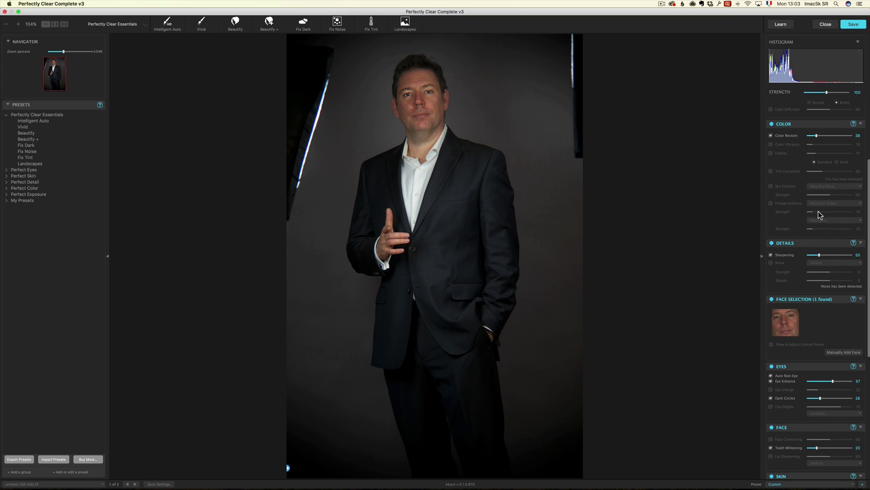
scroll(815, 200, "down", 4)
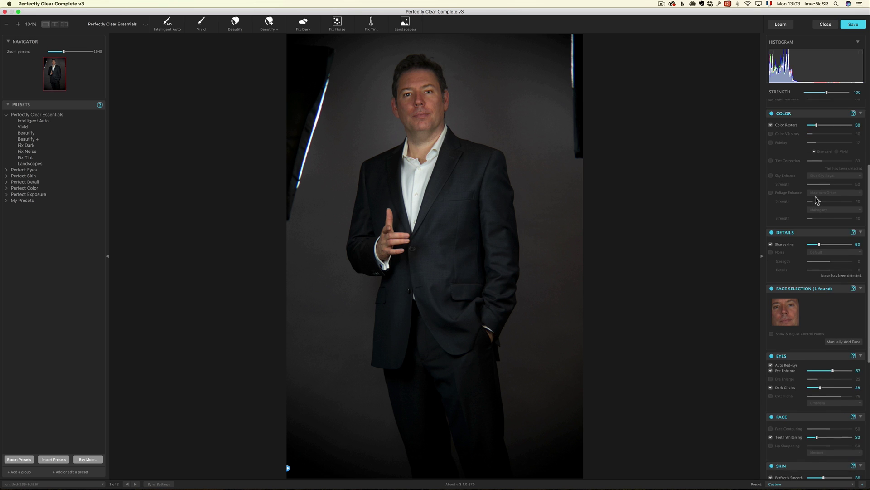
scroll(815, 199, "down", 4)
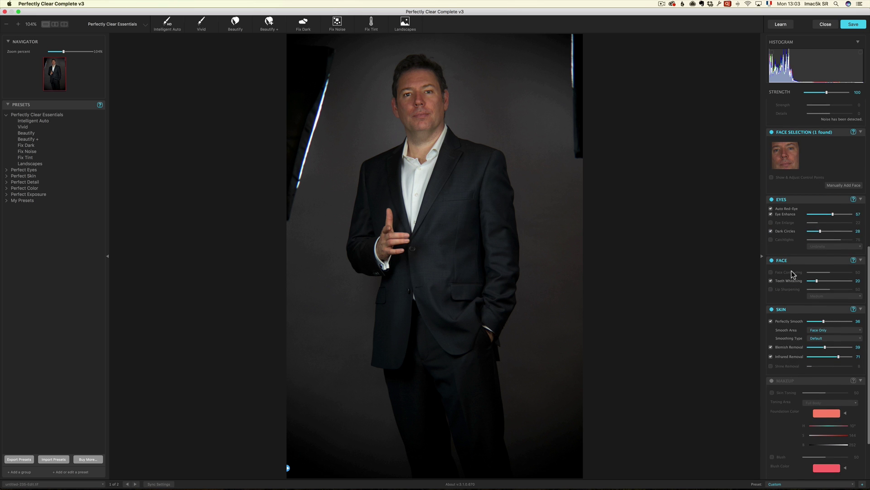
left_click(785, 273)
left_click(845, 272)
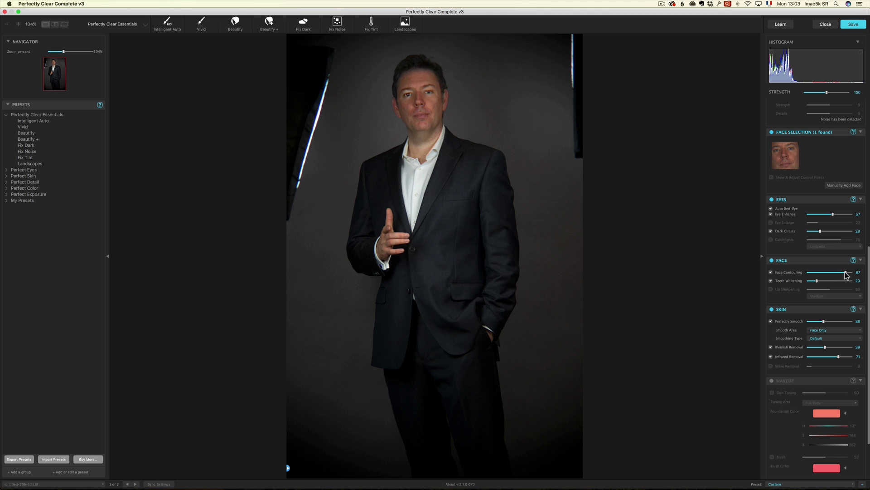
left_click_drag(846, 272, 823, 273)
left_click(772, 272)
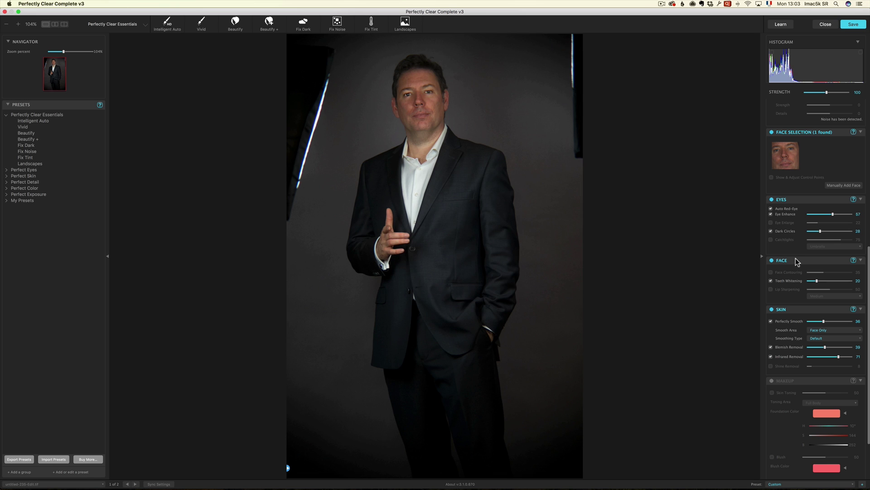
Step: Lower Perfectly Smooth to about 28 and raise Blemish Removal to 62
scroll(796, 256, "down", 3)
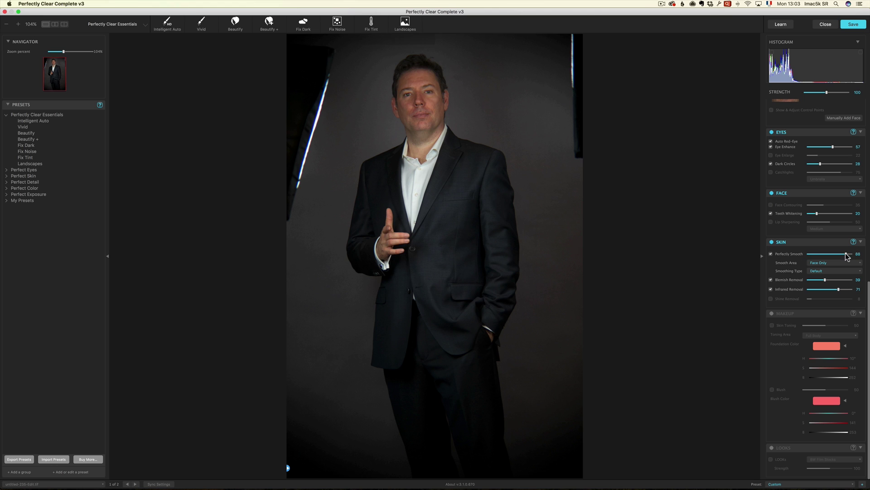
left_click(816, 255)
left_click_drag(814, 255, 817, 254)
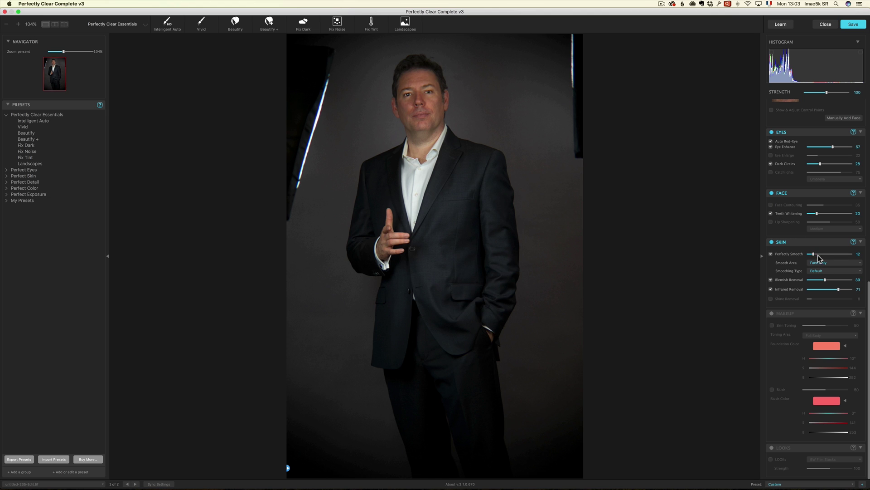
left_click(436, 112)
left_click_drag(825, 280, 820, 256)
Step: Turn on full-body Skin Toning and choose the Tan foundation colour after trying White and Warm
left_click(781, 327)
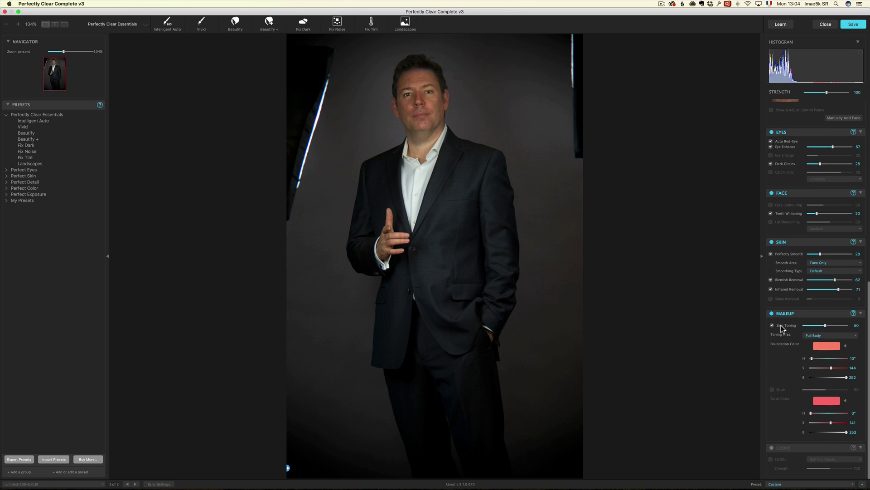
left_click(827, 336)
left_click(828, 336)
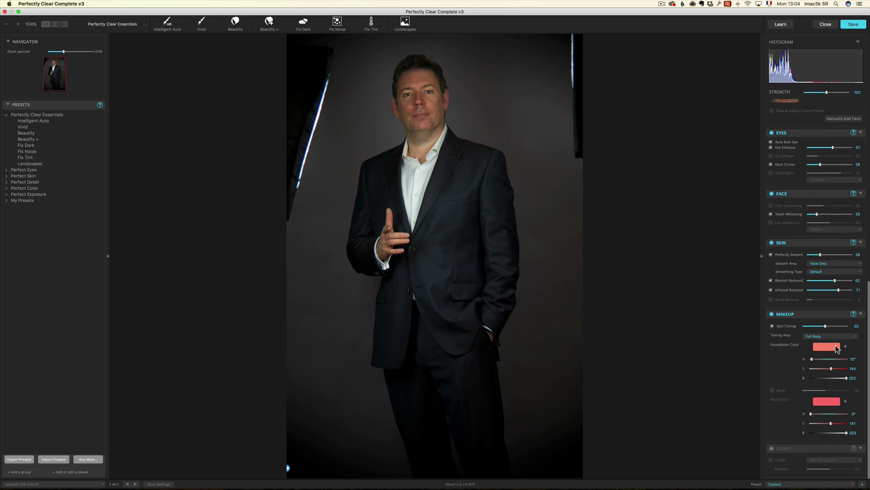
left_click(837, 347)
left_click(822, 358)
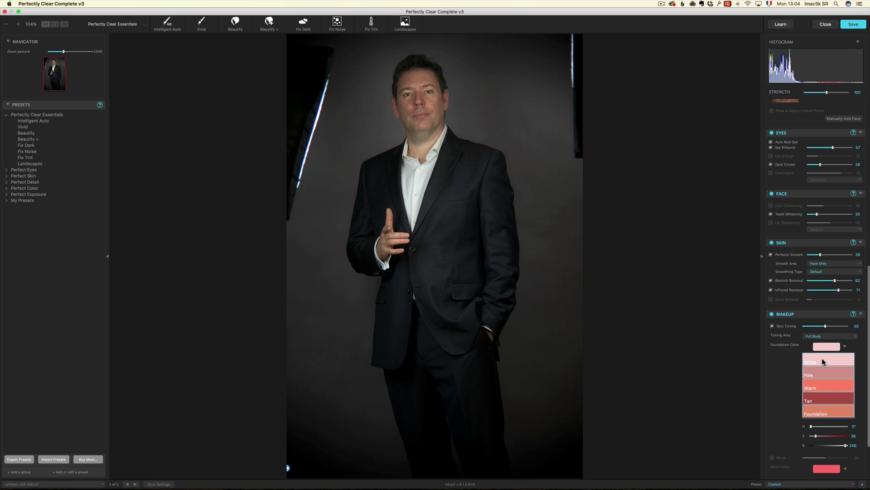
left_click(825, 377)
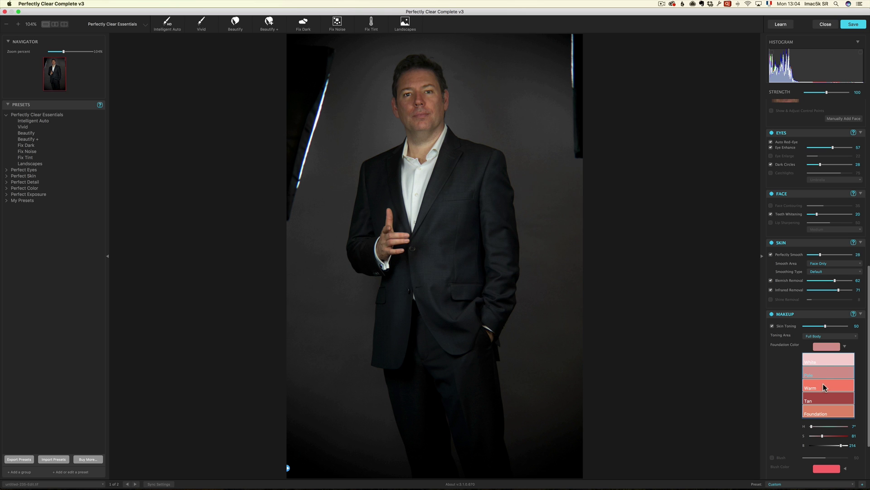
left_click(824, 387)
left_click(823, 399)
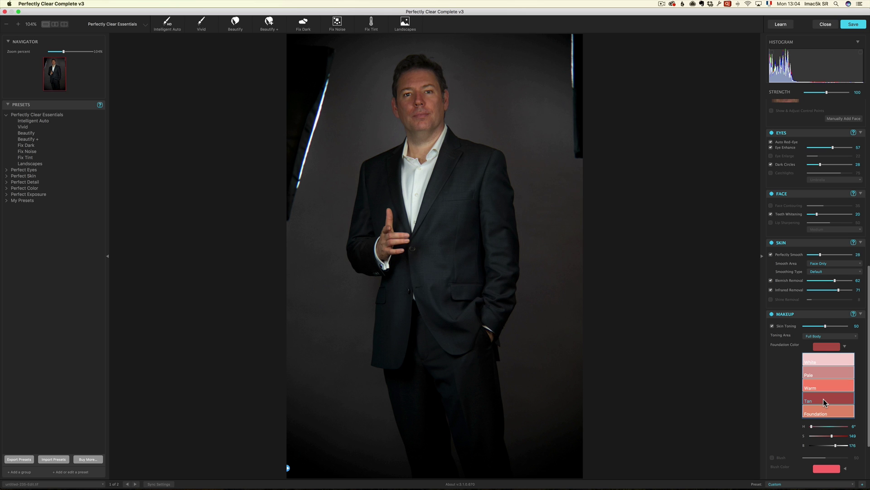
Step: Raise the Skin Toning strength to 90
left_click(811, 327)
mouse_move(811, 326)
left_mouse_down()
mouse_move(843, 327)
mouse_move(808, 329)
left_mouse_up()
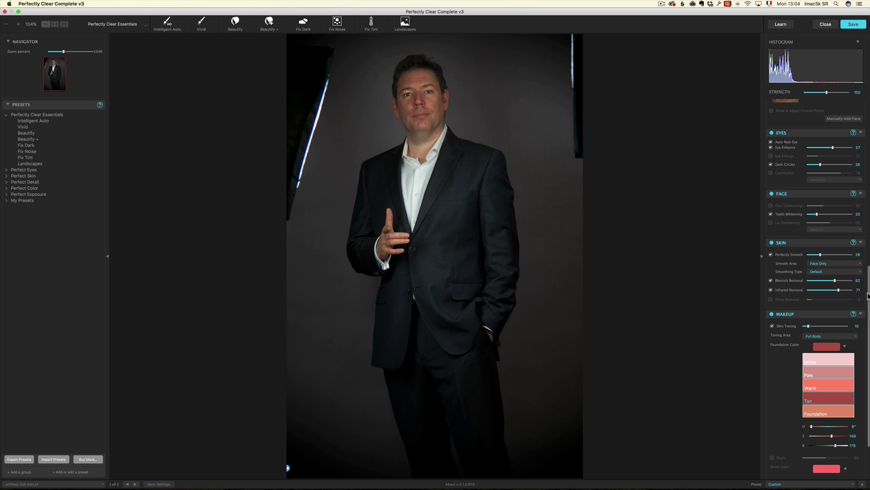
left_click_drag(868, 295, 862, 136)
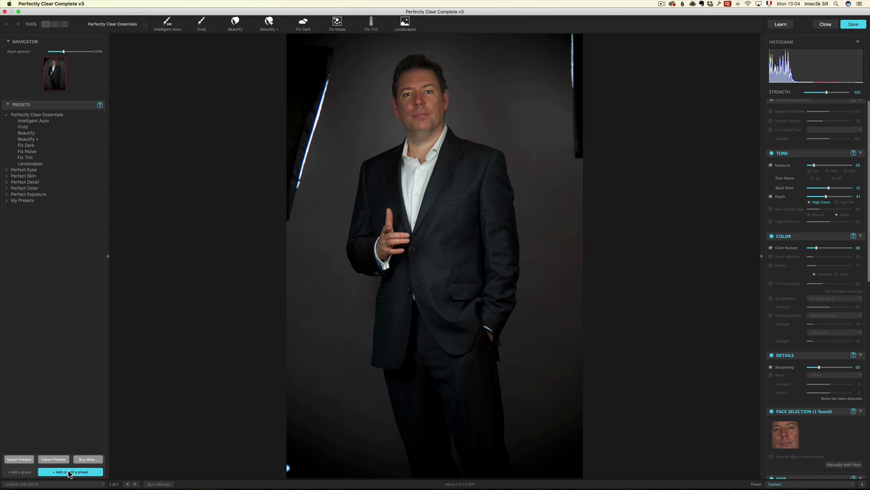
Step: Save the current settings as a new preset under My Presets, then move to the close-up headshot
left_click(69, 472)
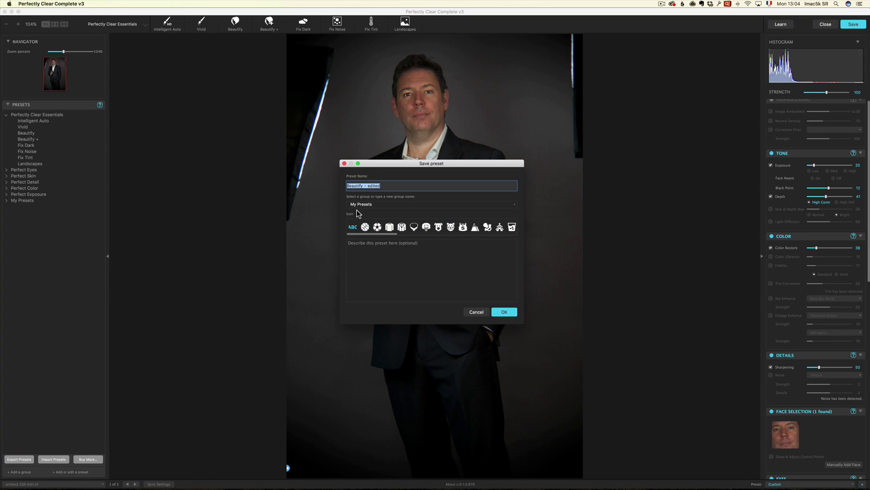
type("Serge Tall")
left_click(504, 312)
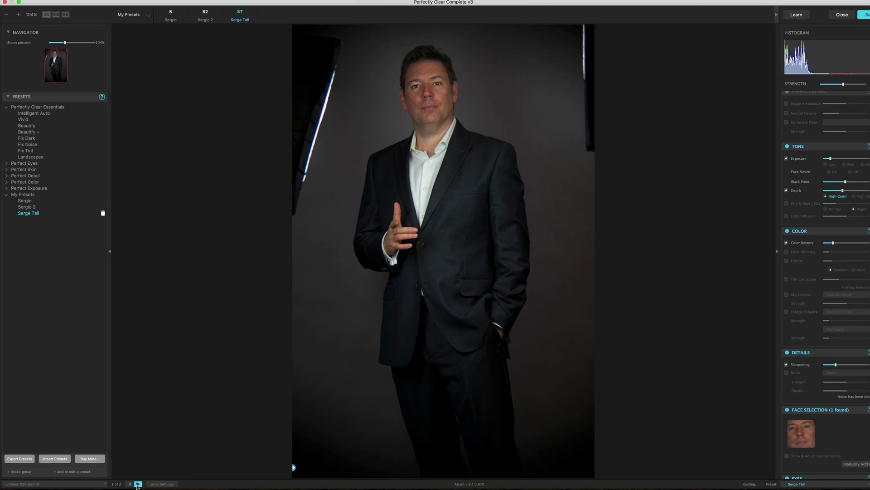
left_click(137, 484)
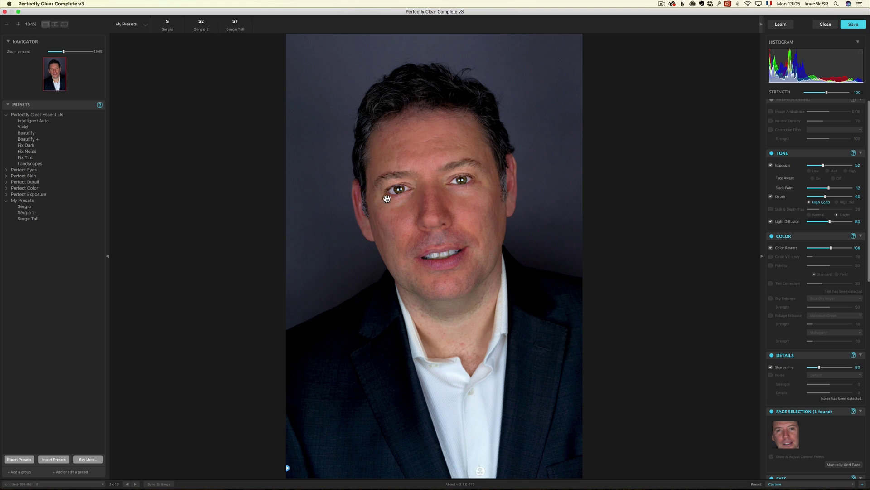
scroll(779, 220, "up", 1)
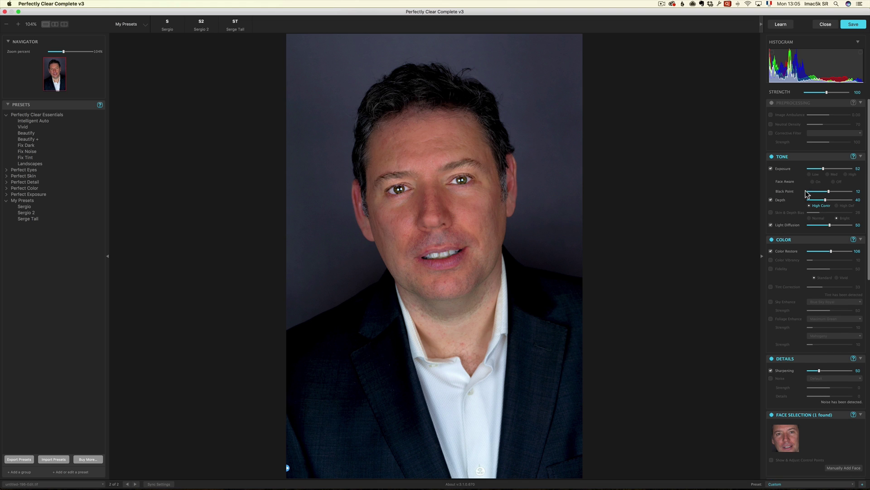
Step: Apply the Beautify preset from Perfectly Clear Essentials to the headshot
left_click(141, 25)
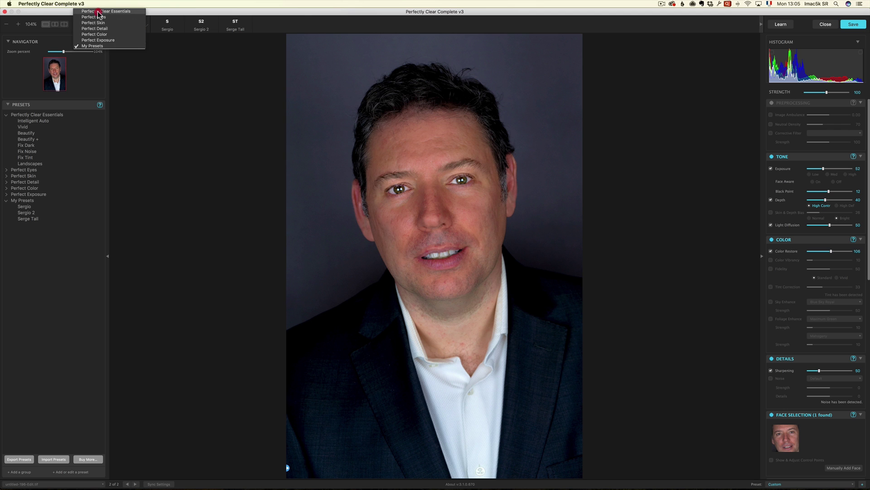
left_click(100, 11)
left_click(234, 22)
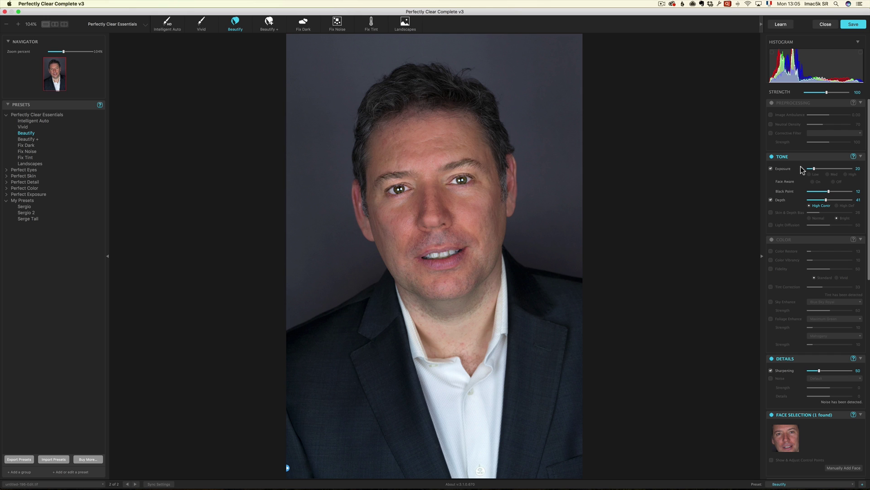
Step: Turn on Color Restore and raise its strength to 78
left_click(790, 252)
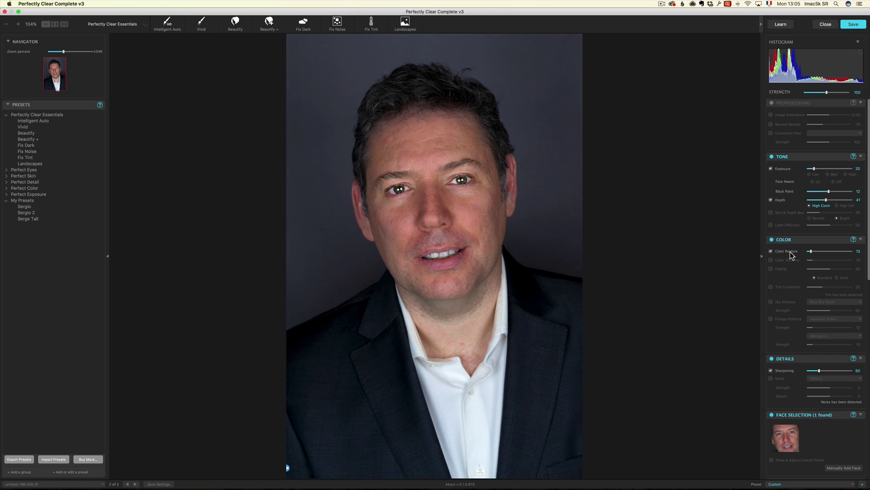
left_click_drag(818, 251, 826, 252)
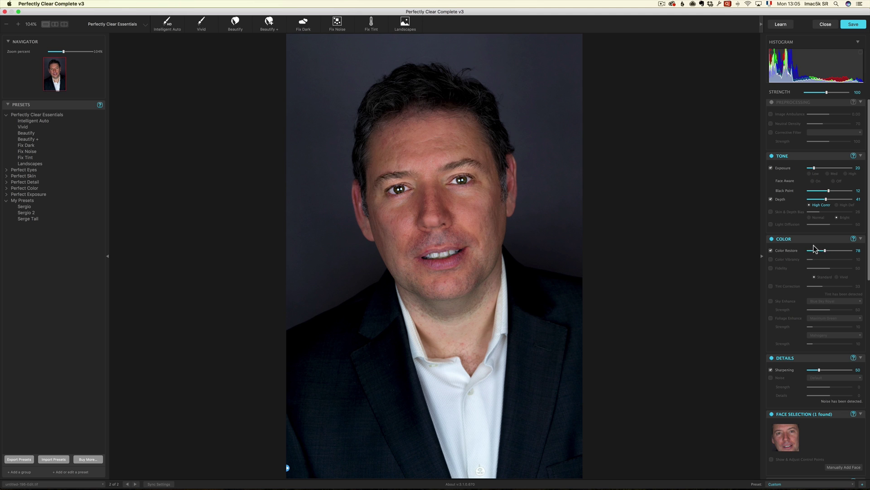
scroll(796, 313, "down", 1)
scroll(796, 309, "down", 8)
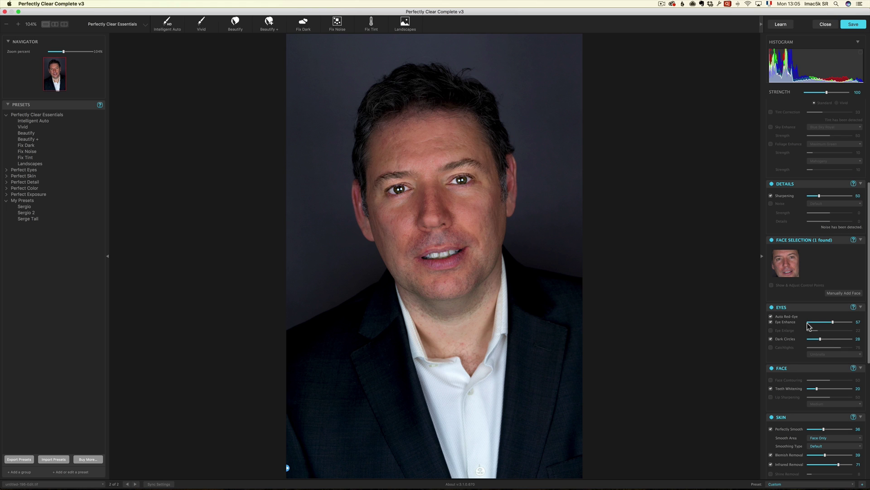
Step: Toggle Eye Enhance to compare, then lower it to 34
left_click(771, 321)
left_click(771, 321)
left_click(823, 322)
scroll(831, 315, "down", 2)
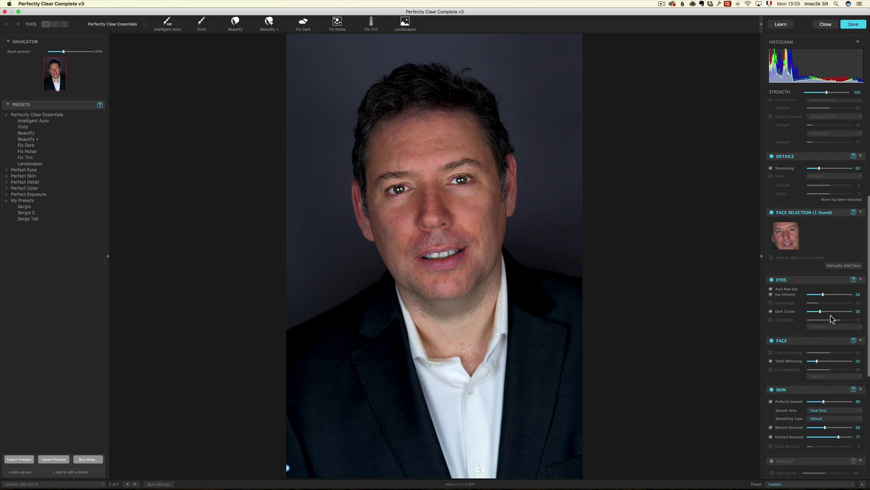
Step: Enable Face Contouring on the headshot and settle it at 33
left_click(785, 353)
left_click_drag(826, 352, 816, 352)
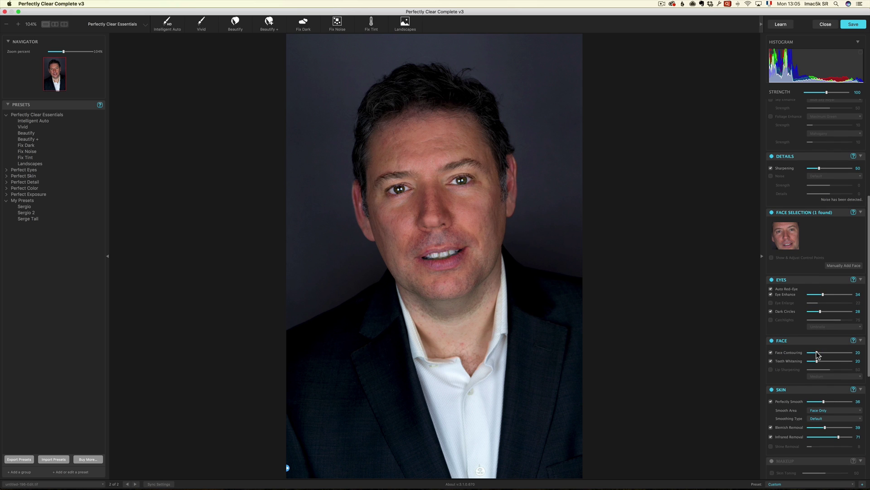
left_click(844, 353)
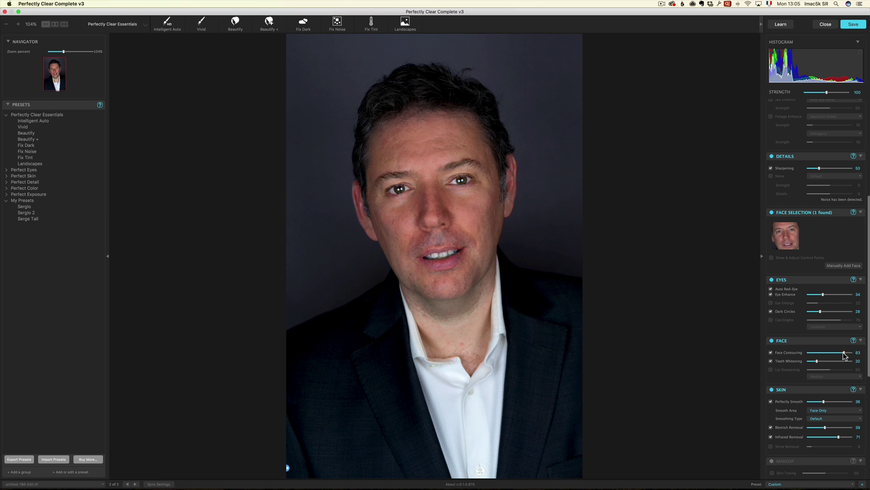
left_click_drag(811, 357, 824, 356)
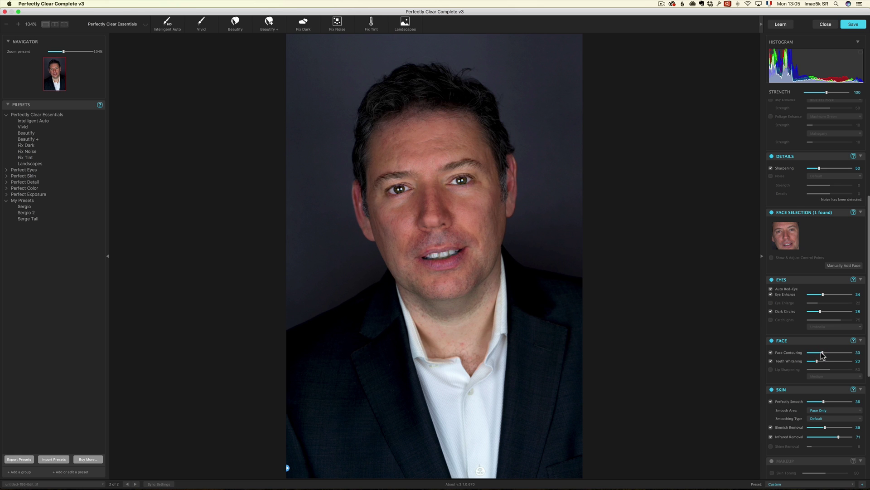
Step: Raise Blemish Removal to 69 and set Infrared Removal to 64
scroll(819, 351, "down", 2)
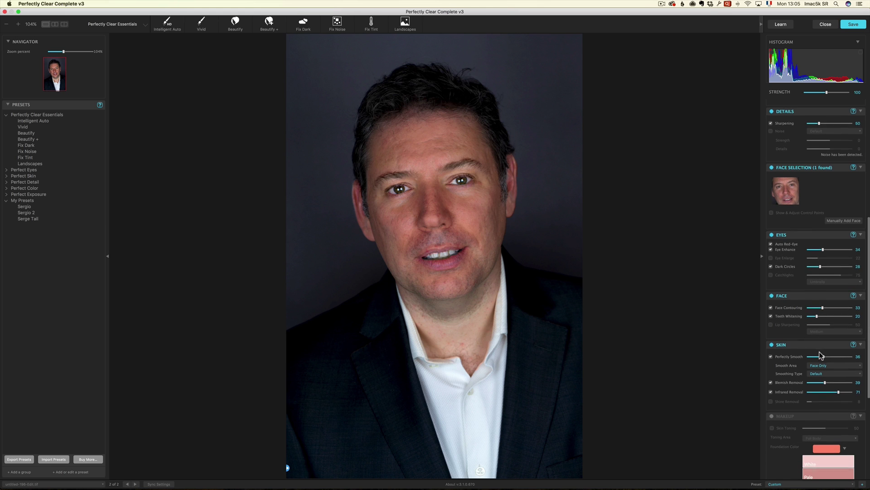
scroll(820, 351, "down", 1)
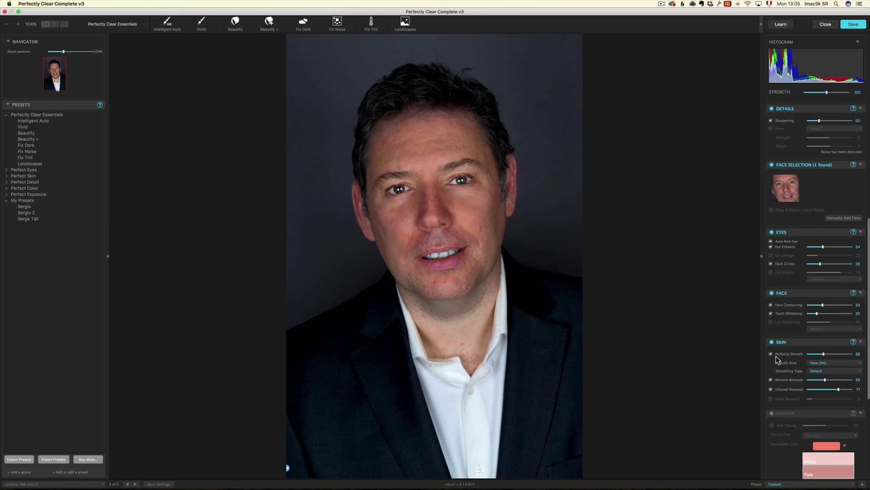
left_click(462, 223)
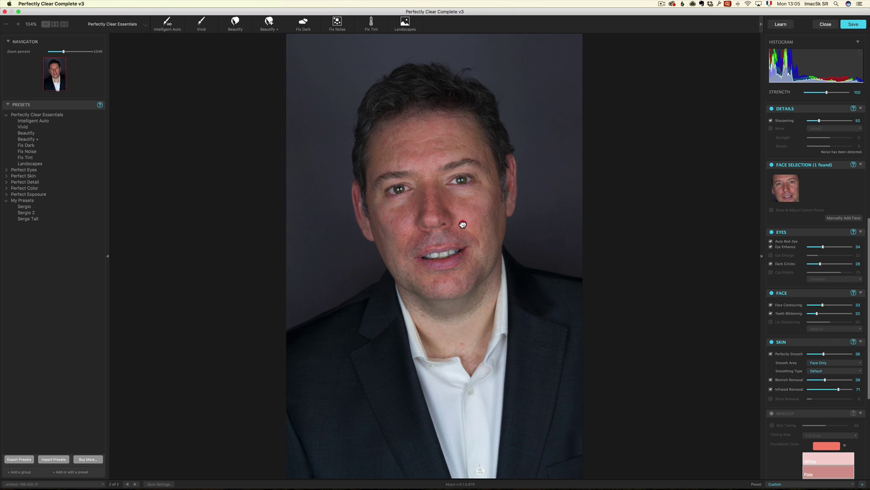
left_click(837, 379)
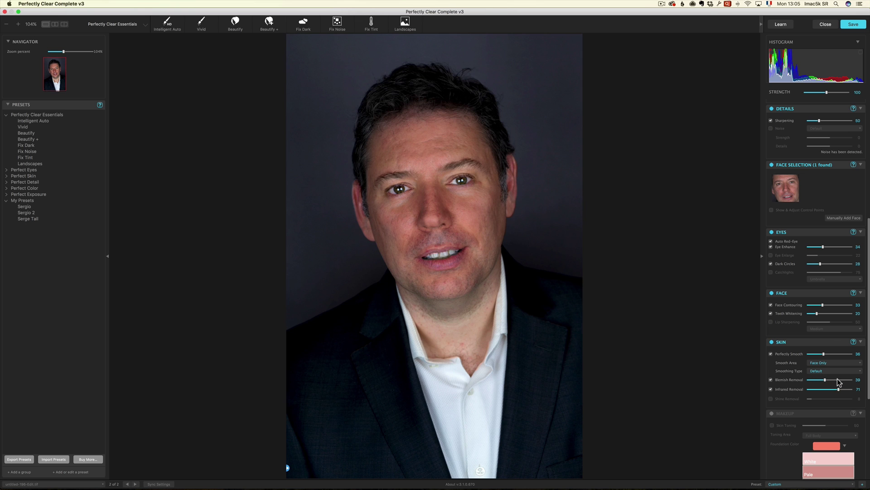
left_click(771, 389)
left_click(770, 389)
left_click_drag(843, 389, 836, 389)
Step: Set Perfectly Smooth skin smoothing to 36, toggling skin corrections to compare with the original
scroll(813, 377, "down", 1)
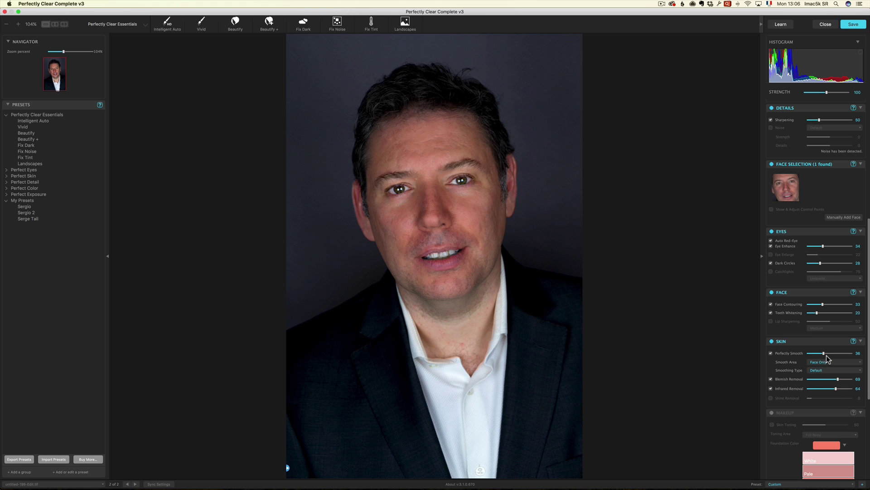
left_click_drag(826, 356, 828, 356)
left_click(771, 341)
left_click(772, 341)
left_click(771, 342)
left_click(772, 341)
left_click_drag(821, 356, 824, 356)
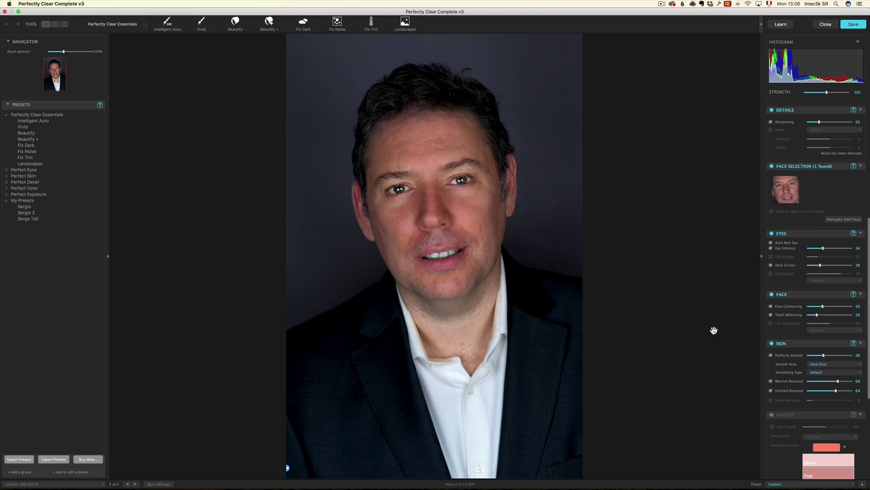
left_click(475, 225)
left_click(475, 225)
Step: Turn on Skin Toning and settle on the Warm foundation colour after trying White, Pale and Tan
scroll(823, 368, "down", 3)
scroll(820, 367, "down", 3)
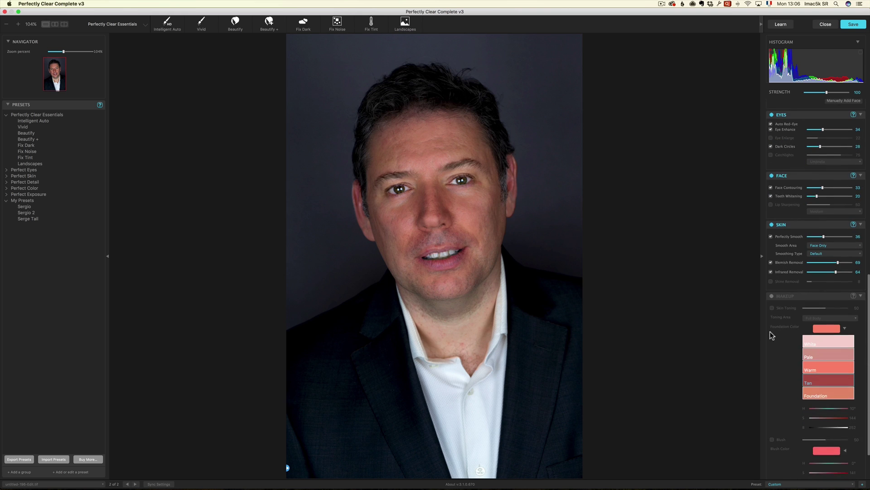
left_click(777, 296)
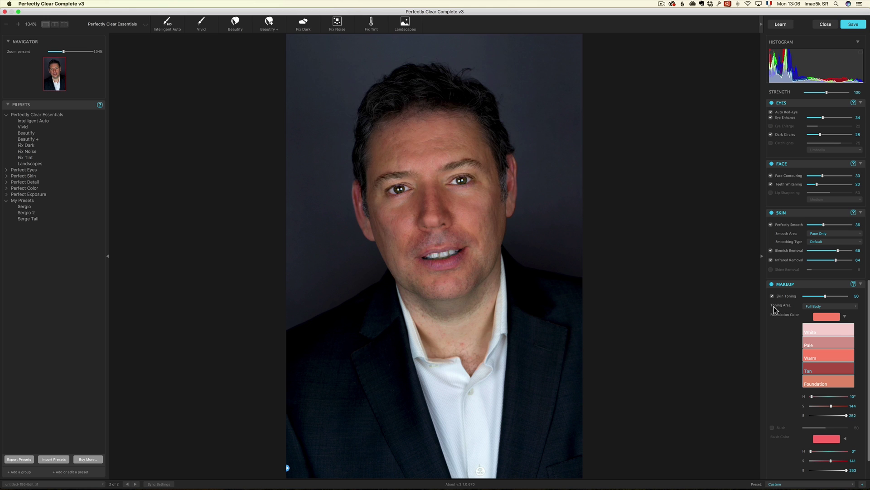
left_click(835, 331)
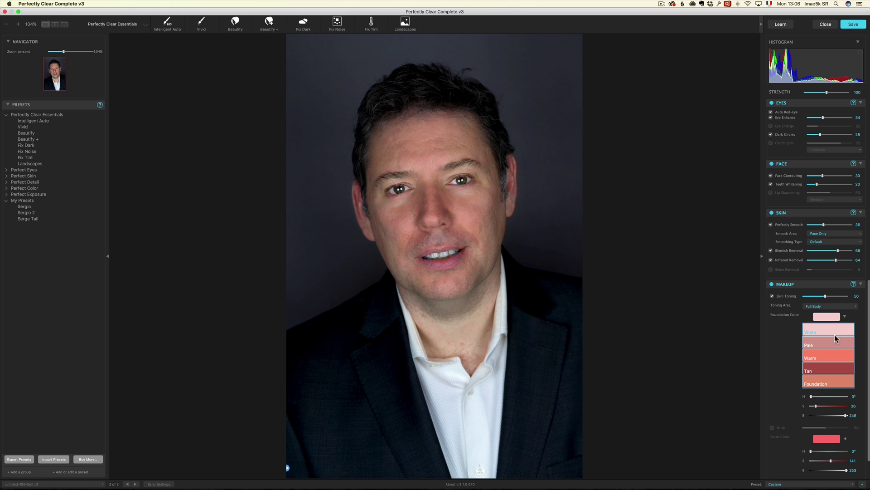
left_click(834, 341)
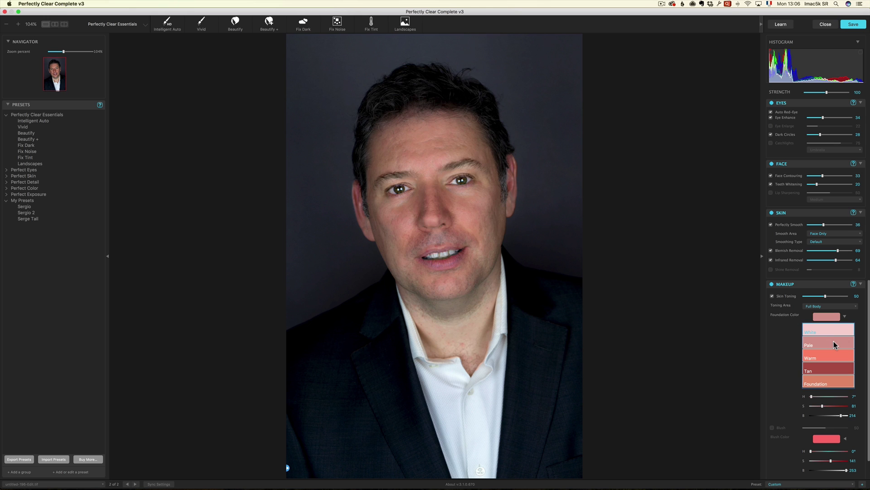
left_click(834, 357)
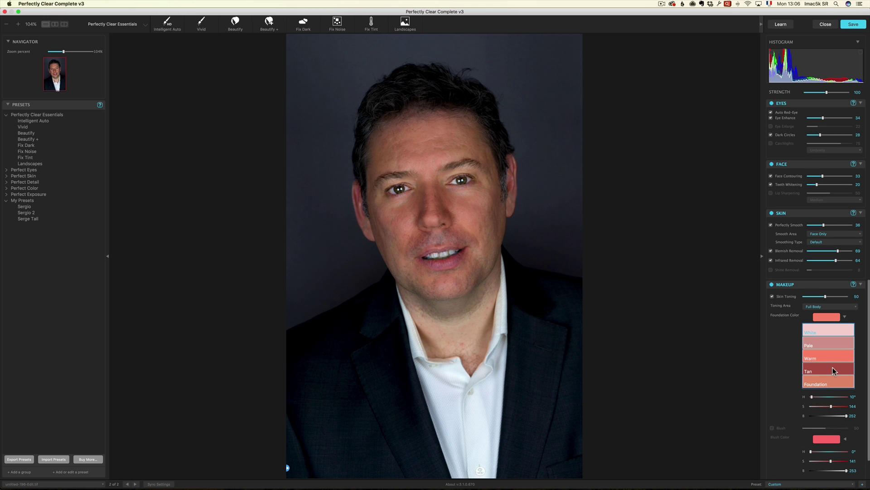
left_click(831, 371)
left_click(832, 381)
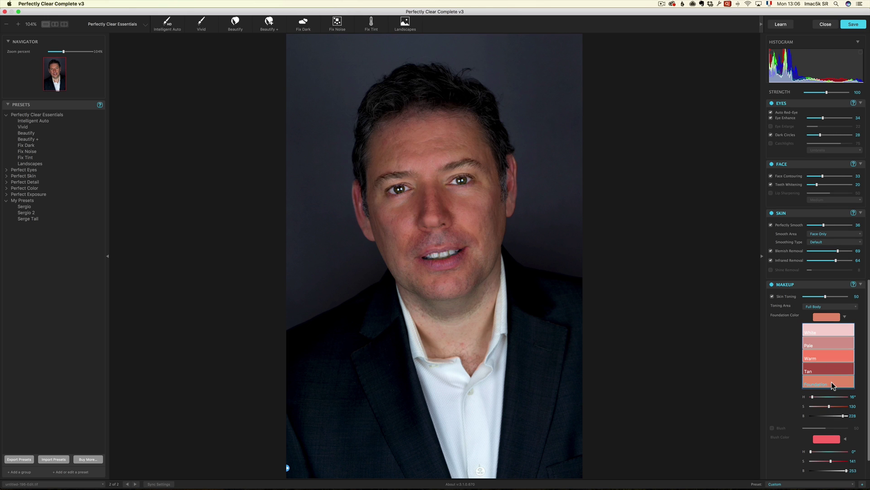
left_click(831, 369)
left_click(830, 358)
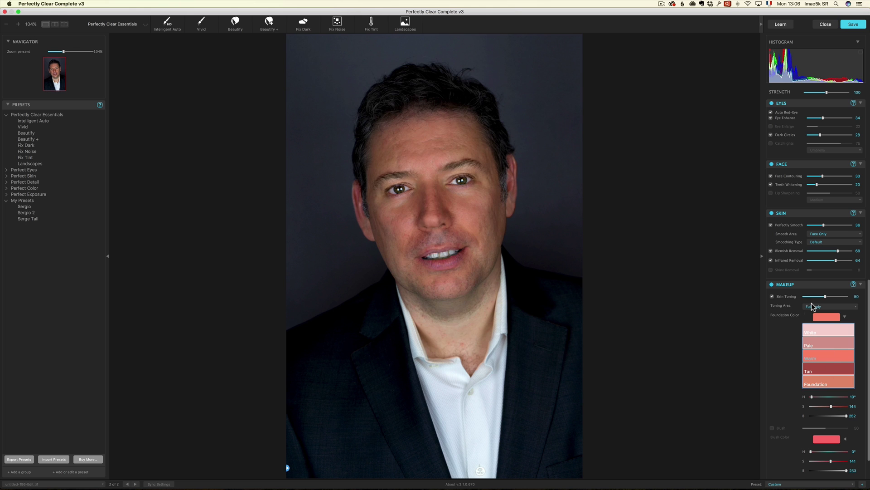
Step: Test Skin Toning strengths between 21 and 90, dropping it to 25 and comparing with the original
left_click(815, 297)
left_click(842, 297)
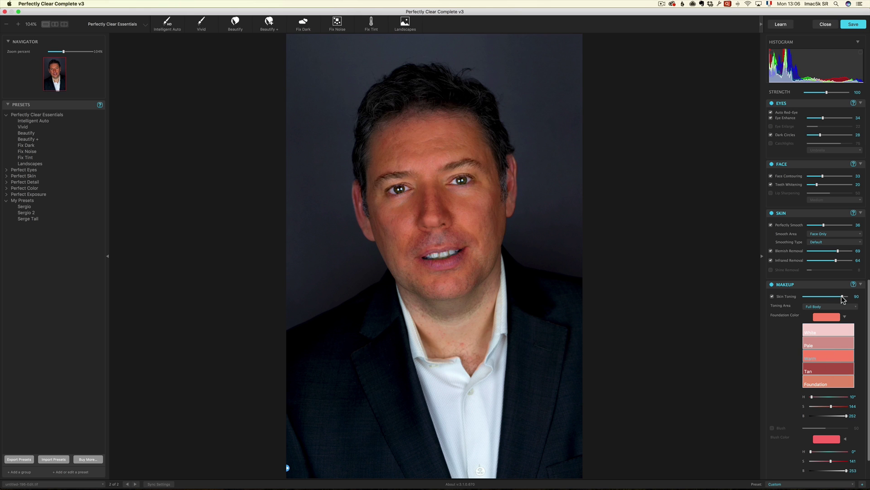
left_click(813, 297)
left_click(839, 296)
left_click(834, 307)
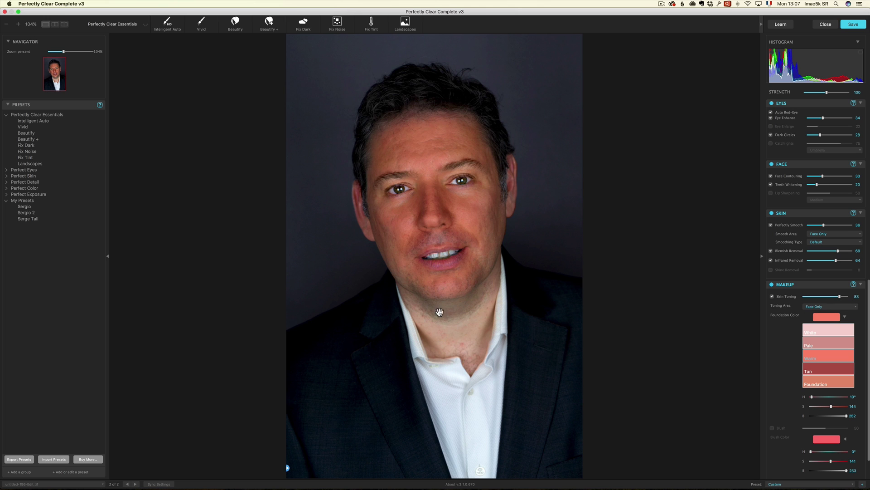
left_click(816, 296)
left_click_drag(816, 300, 812, 300)
left_click(815, 297)
left_click_drag(449, 209, 451, 206)
Step: Raise Skin Toning to 44 and save the retouched headshot back to Lightroom
left_click_drag(815, 296, 823, 296)
left_click(461, 232)
left_click(850, 27)
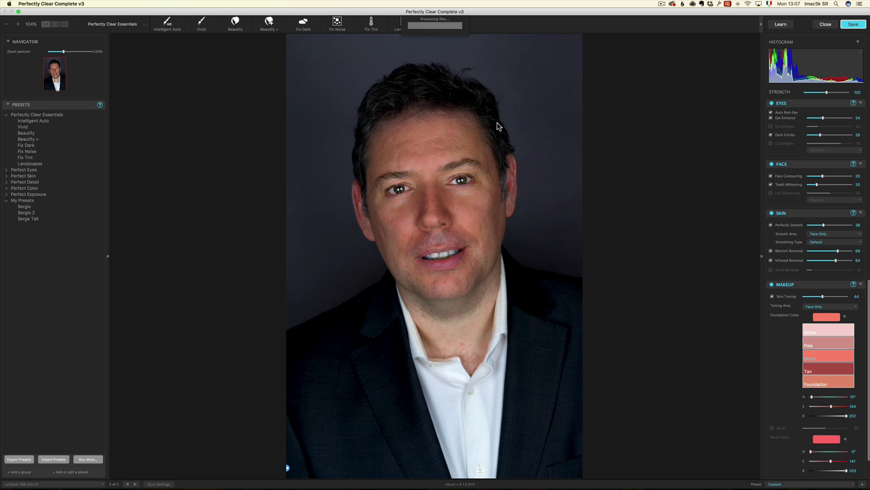
Step: Return to Lightroom and look over the portrait thumbnails, including the retouched head shot
key("super+Tab")
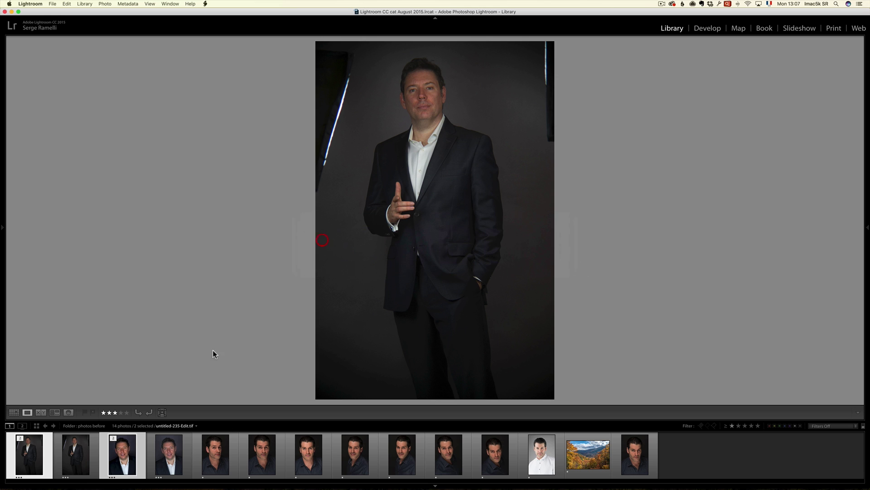
left_click(31, 457)
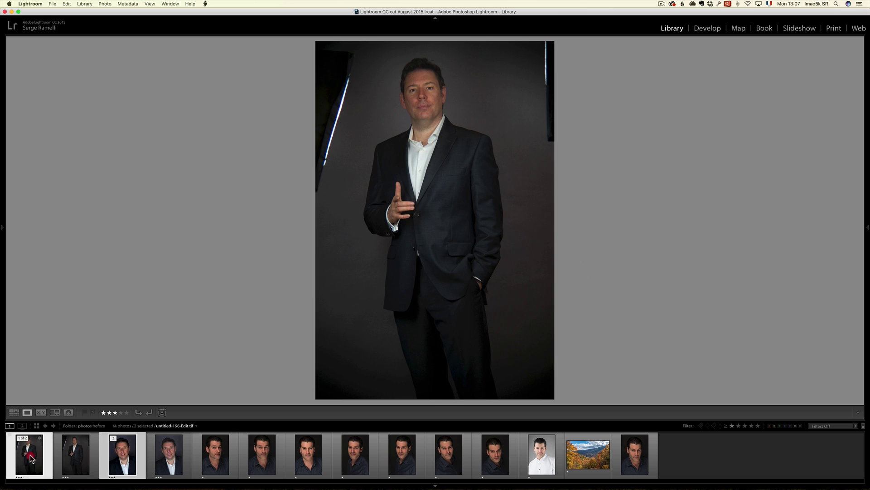
left_click(76, 457)
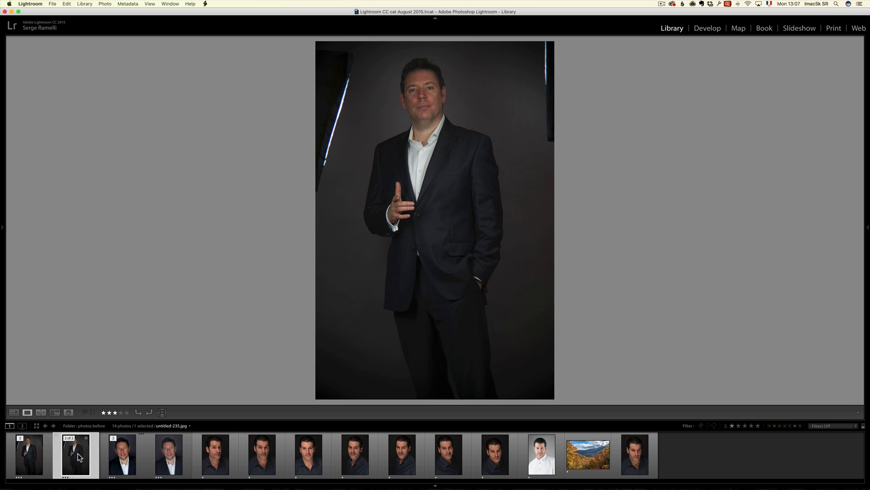
left_click(47, 457)
left_click(75, 455)
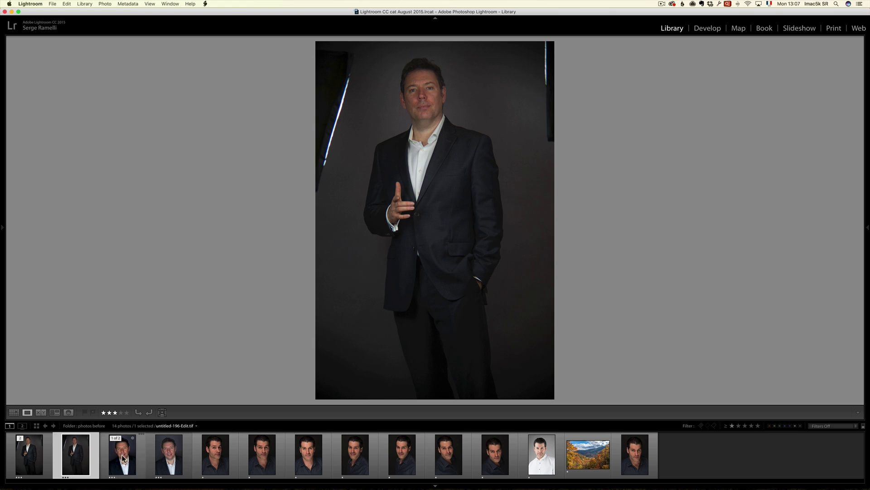
left_click(136, 457)
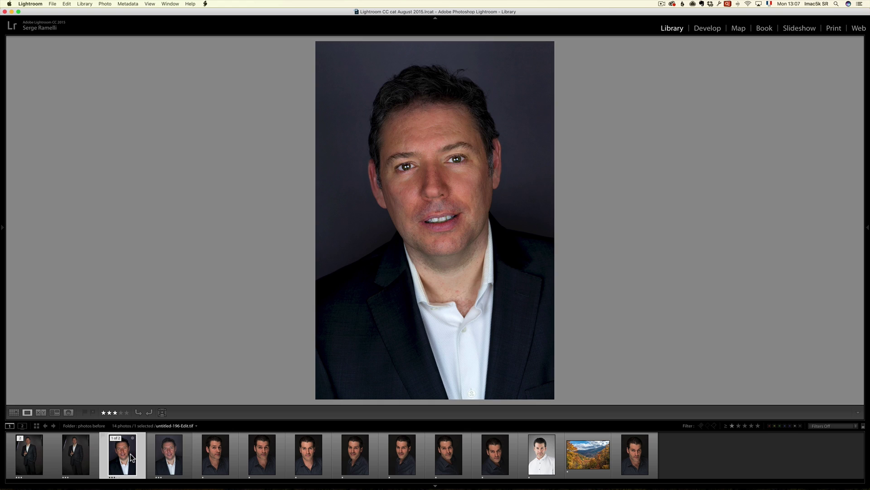
Step: Select the eight dark-background head shots together in the filmstrip
left_click(207, 457)
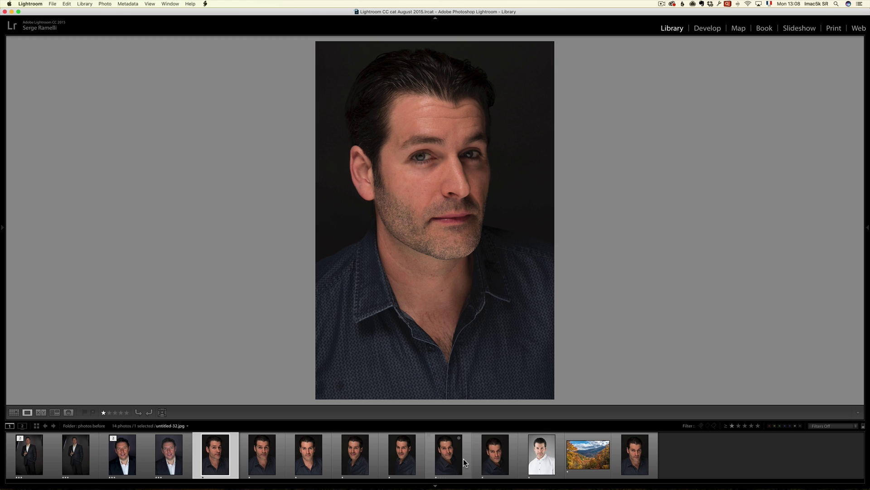
left_click(261, 460, "super")
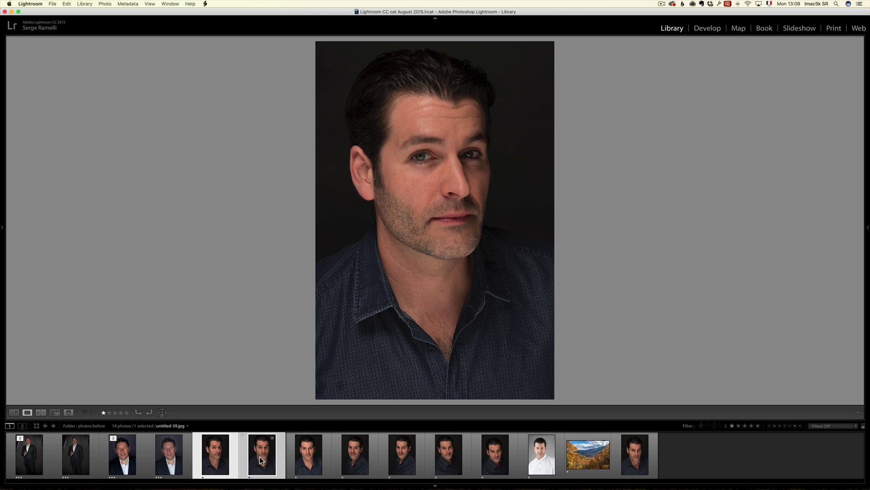
left_click(303, 460, "super")
left_click(354, 459, "super")
left_click(401, 459, "super")
left_click(445, 458, "super")
left_click(494, 456, "super")
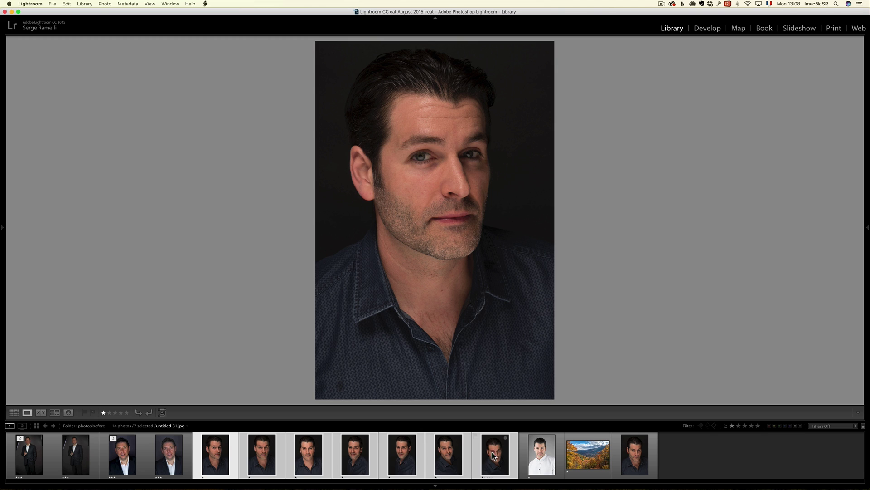
left_click(647, 450, "super")
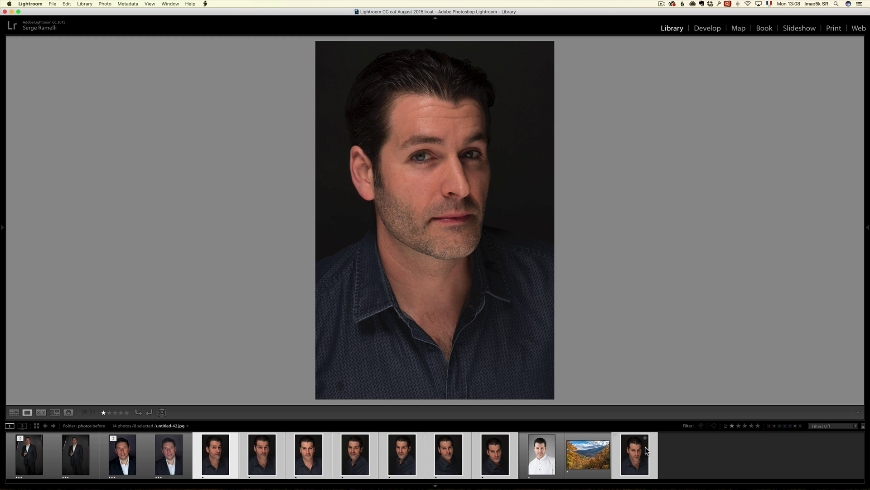
right_click(216, 447)
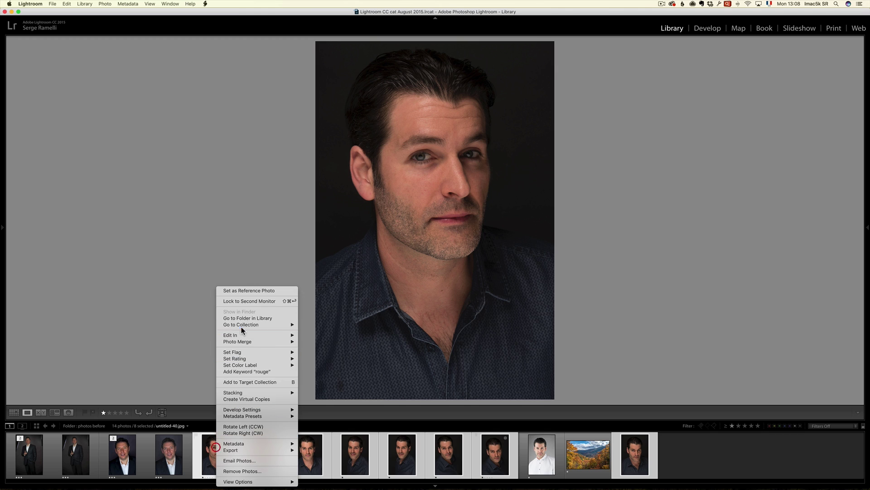
Step: Edit copies of the eight head shots in Perfectly Clear Complete v3 with Lightroom adjustments
mouse_move(242, 335)
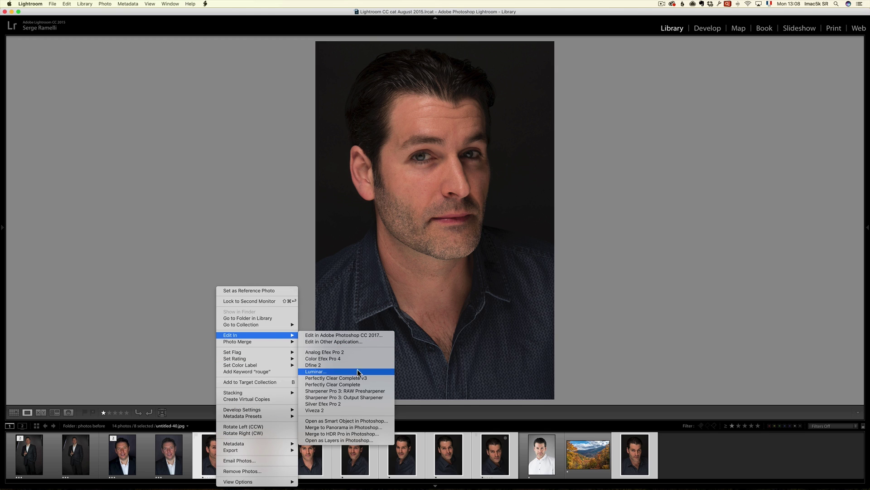
left_click(374, 379)
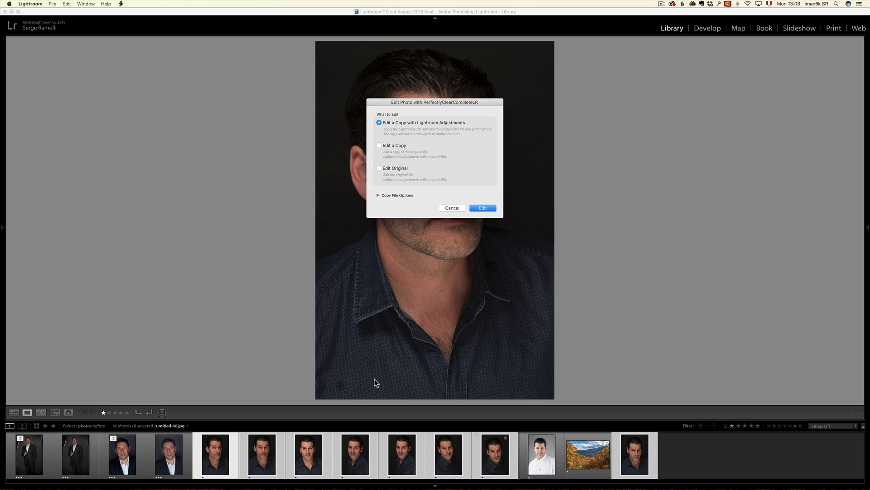
left_click(489, 208)
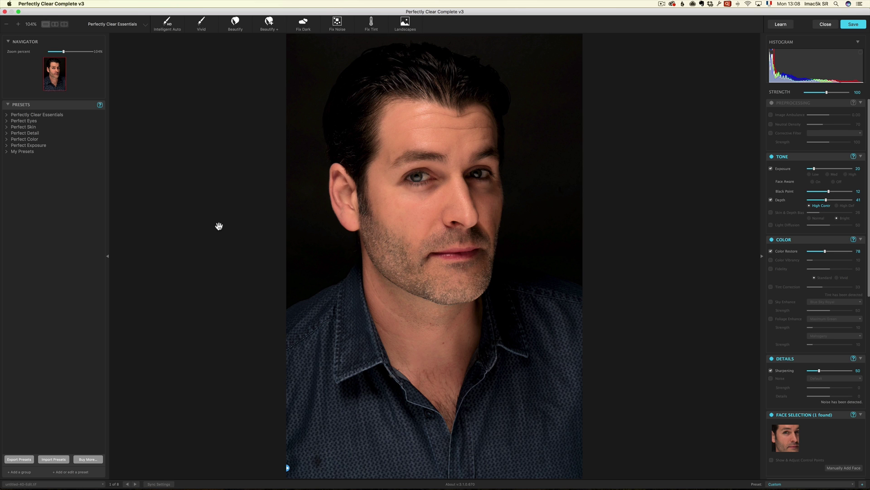
Step: Apply the Beautify preset and turn on Color Restore at 122, comparing with the original
left_click(236, 29)
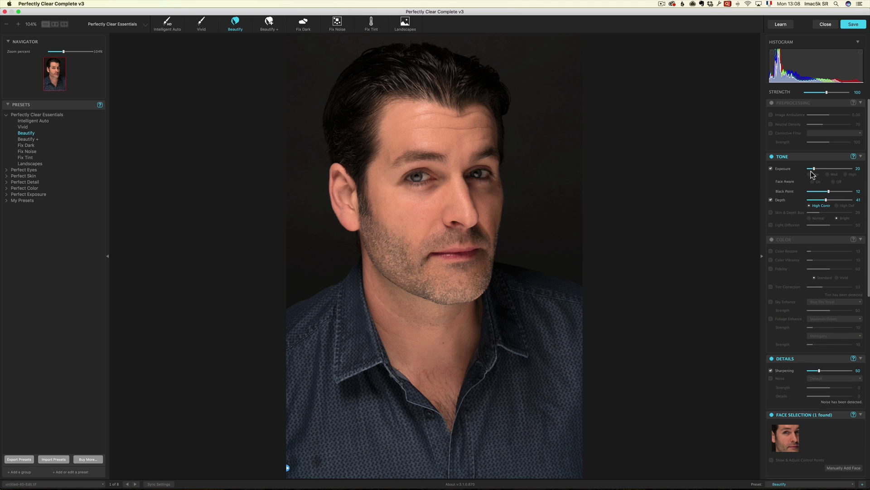
left_click(782, 252)
mouse_move(832, 254)
left_mouse_down()
mouse_move(818, 253)
mouse_move(835, 252)
left_mouse_up()
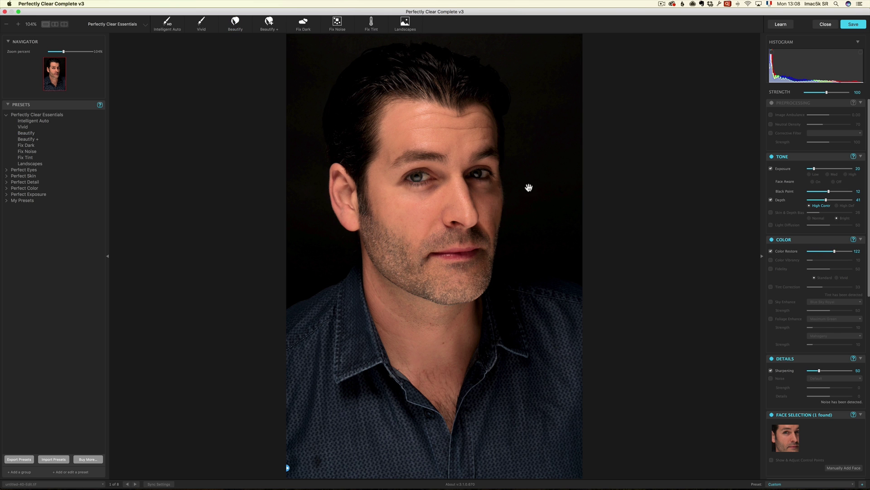
left_click(474, 191)
Step: Raise Exposure, reduce Depth, set Sharpening to 105 and turn off Teeth Whitening
left_click(821, 169)
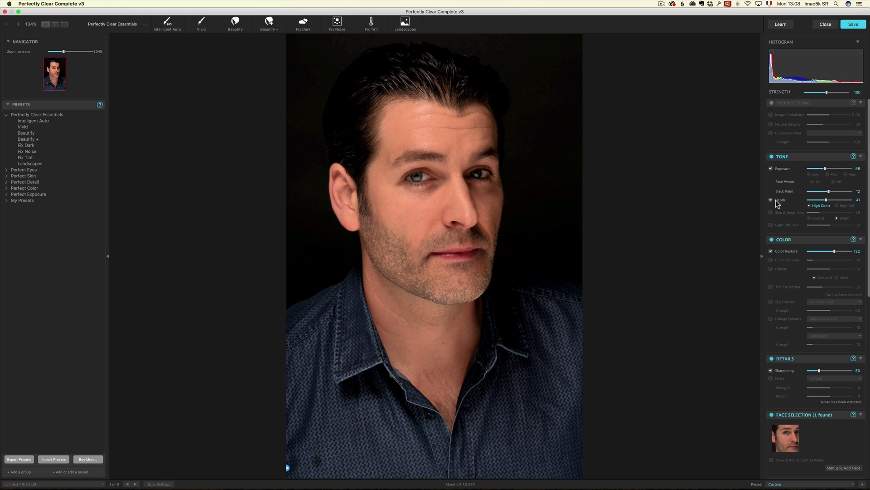
left_click_drag(825, 201, 839, 200)
scroll(821, 204, "down", 5)
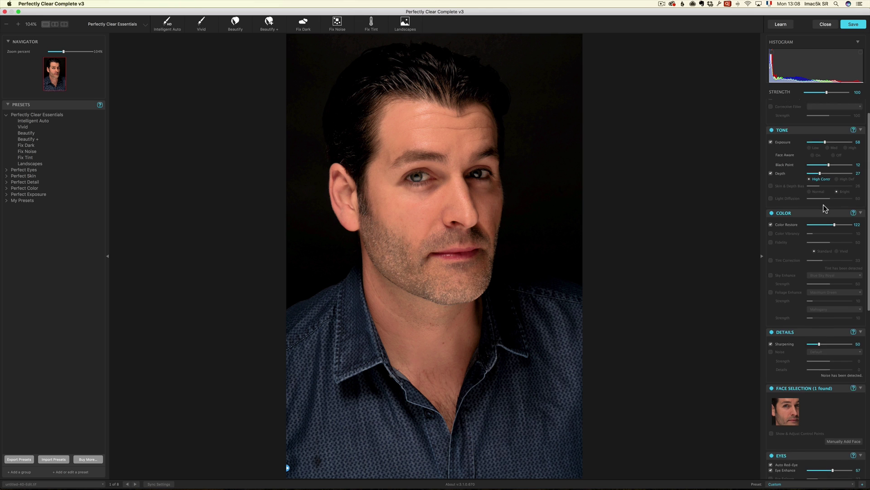
left_click_drag(832, 283, 831, 283)
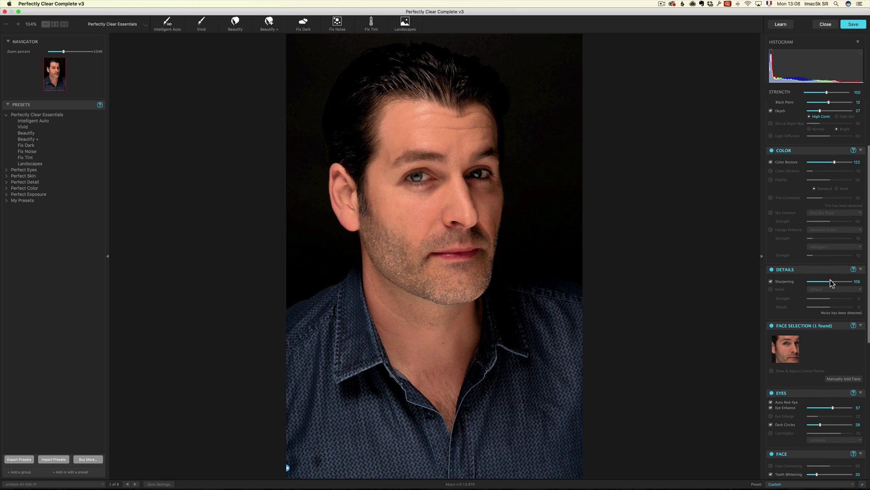
scroll(797, 317, "down", 1)
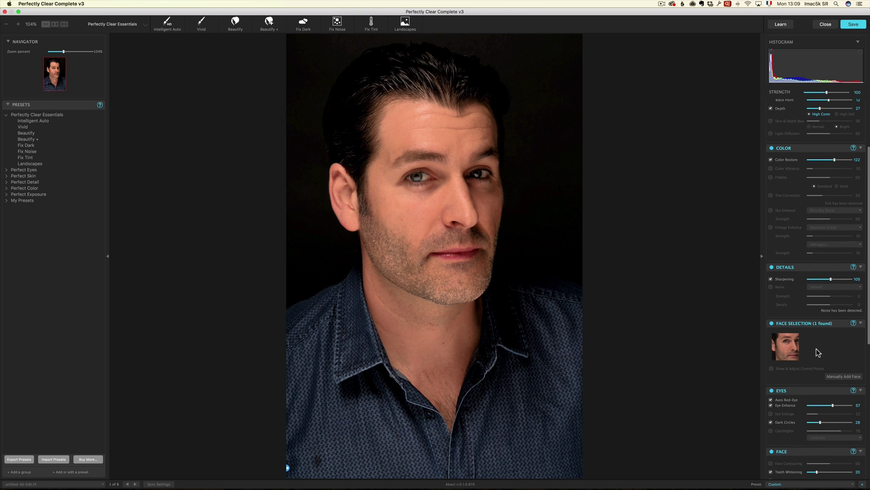
scroll(823, 335, "down", 14)
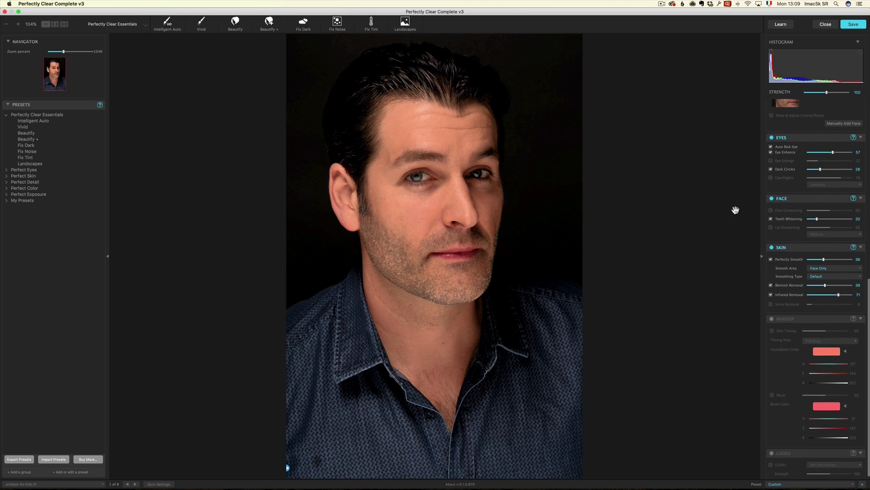
scroll(801, 194, "up", 3)
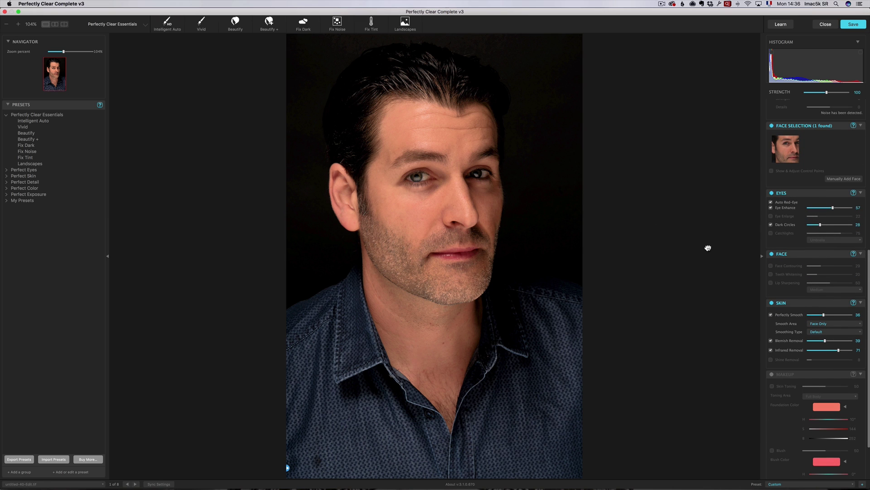
left_click(707, 247)
left_click(447, 231)
Step: Turn on Skin Toning for the full body with Pale foundation at amount 81
left_click_drag(869, 297, 869, 351)
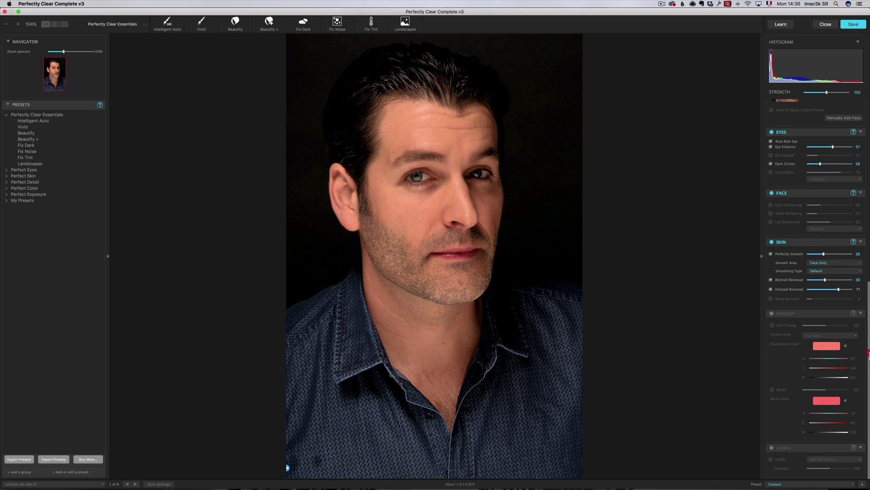
left_click(780, 326)
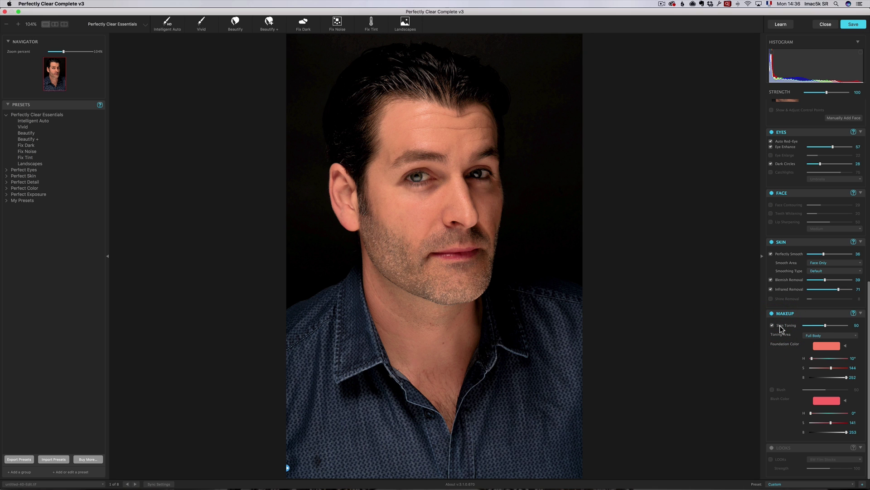
left_click(821, 335)
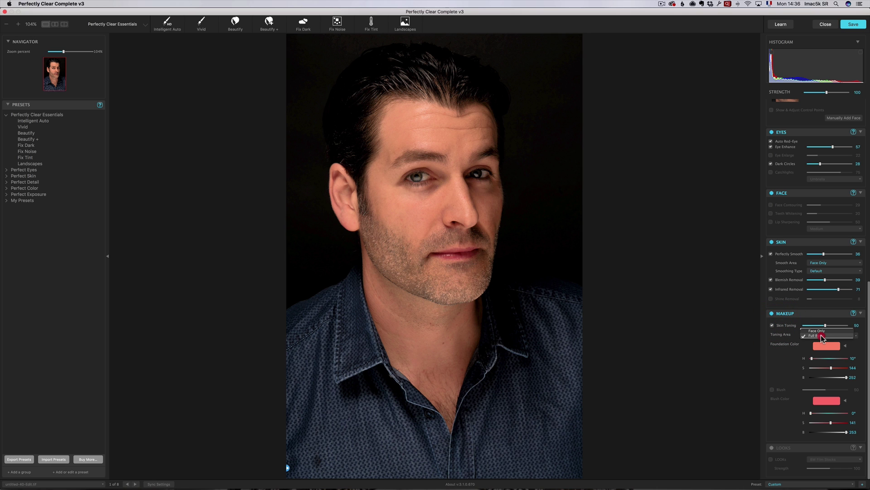
left_click(822, 336)
left_click(827, 346)
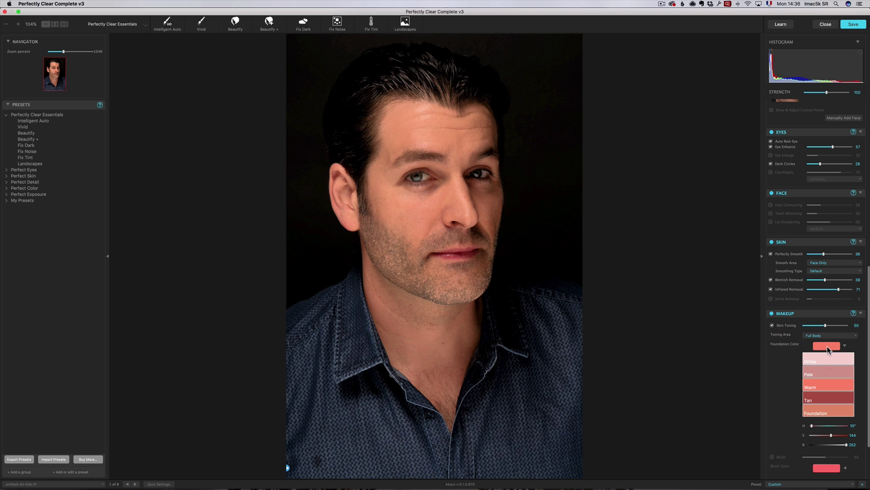
left_click(826, 373)
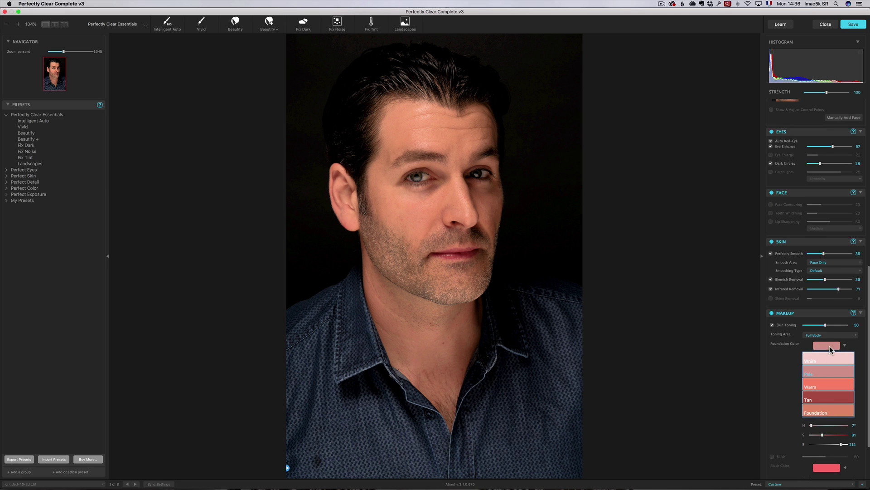
left_click_drag(825, 325, 838, 326)
scroll(838, 327, "down", 1)
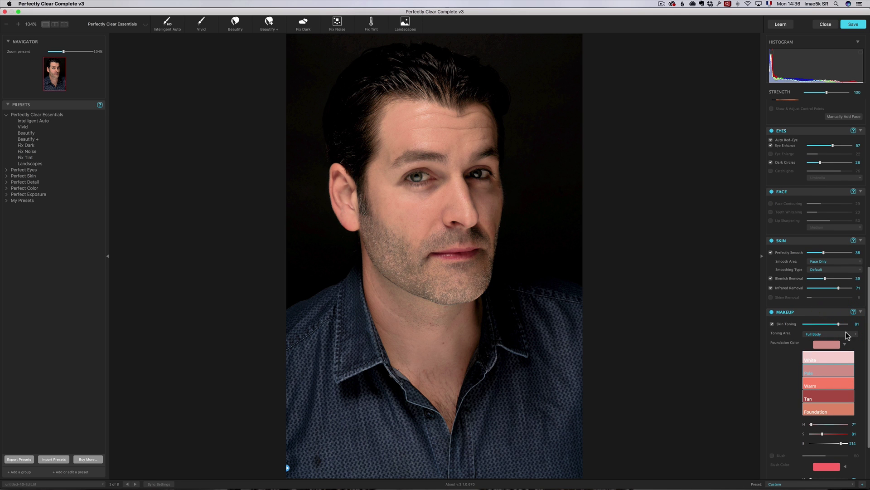
Step: Try White, Pale and Warm, then choose Tan foundation with Skin Toning at 33
left_click(819, 361)
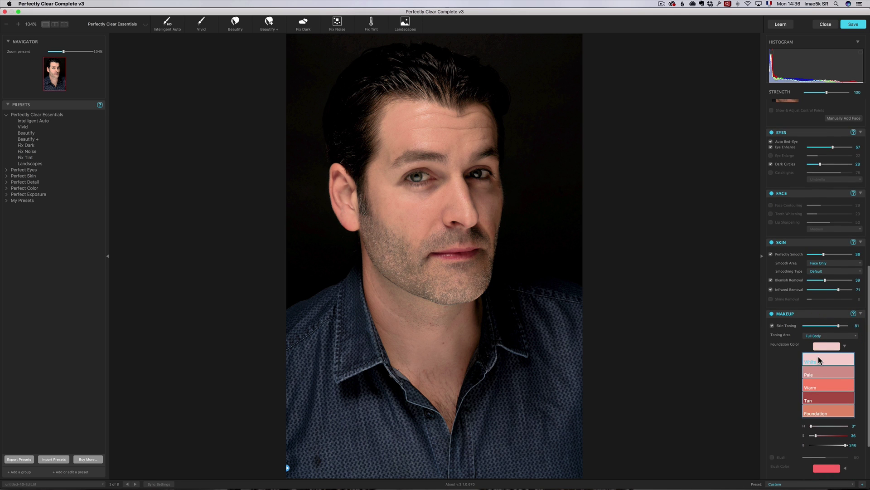
left_click(820, 373)
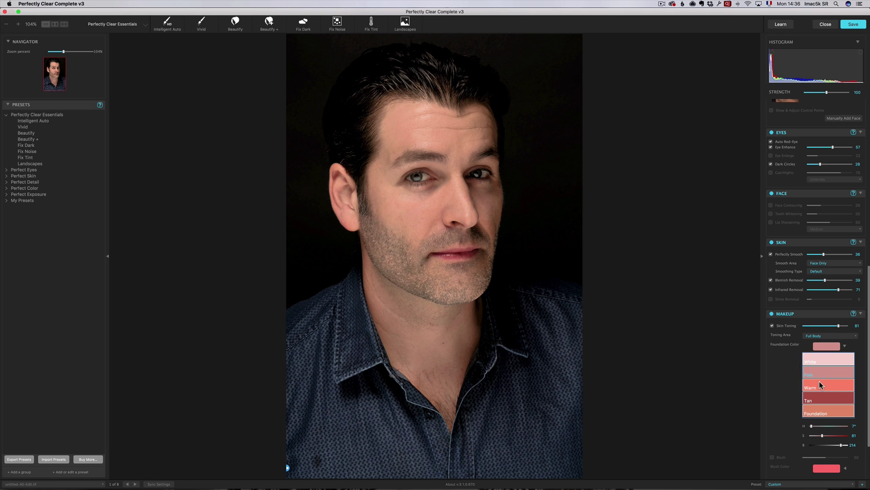
left_click(819, 387)
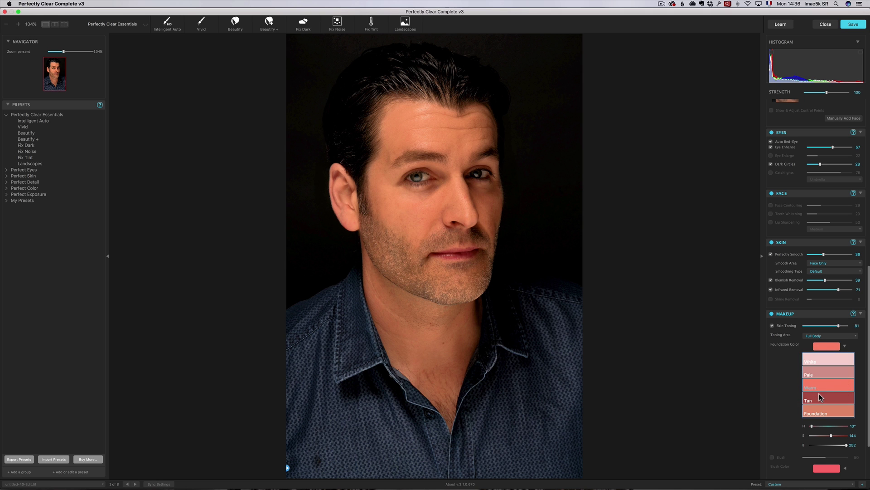
left_click(820, 399)
left_click_drag(838, 326, 819, 326)
left_click(770, 326)
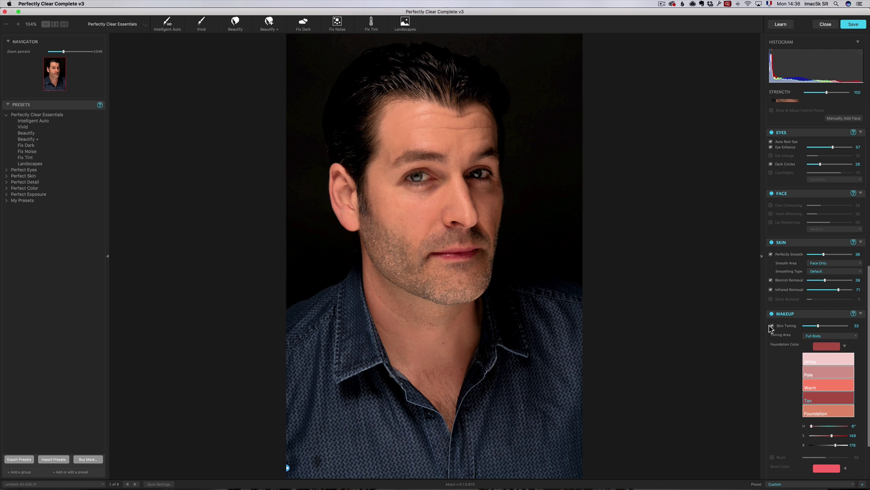
left_click(772, 326)
left_click(772, 326)
left_click_drag(869, 299, 818, 68)
left_click(542, 162)
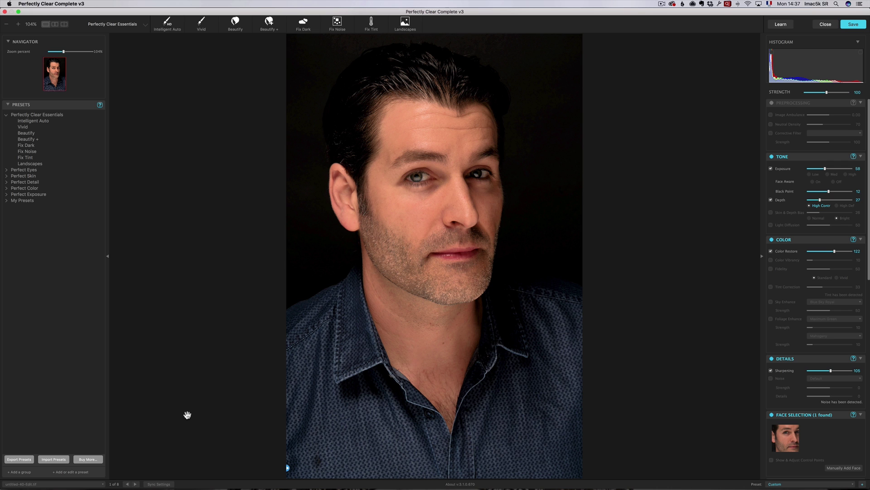
Step: Lower the overall correction Strength to 89 and compare against the original
scroll(540, 210, "up", 5)
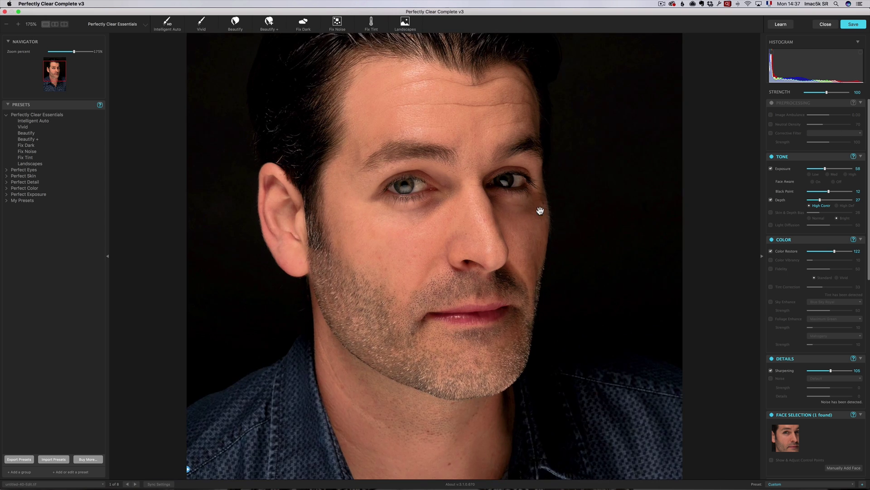
scroll(541, 210, "down", 3)
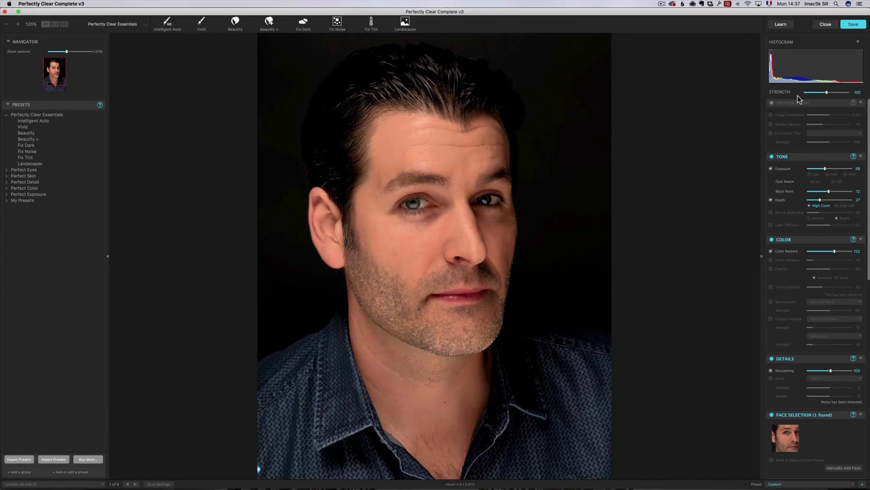
mouse_move(826, 94)
left_mouse_down()
mouse_move(817, 94)
mouse_move(840, 94)
mouse_move(823, 94)
left_mouse_up()
left_click_drag(823, 94, 823, 94)
left_click(510, 239)
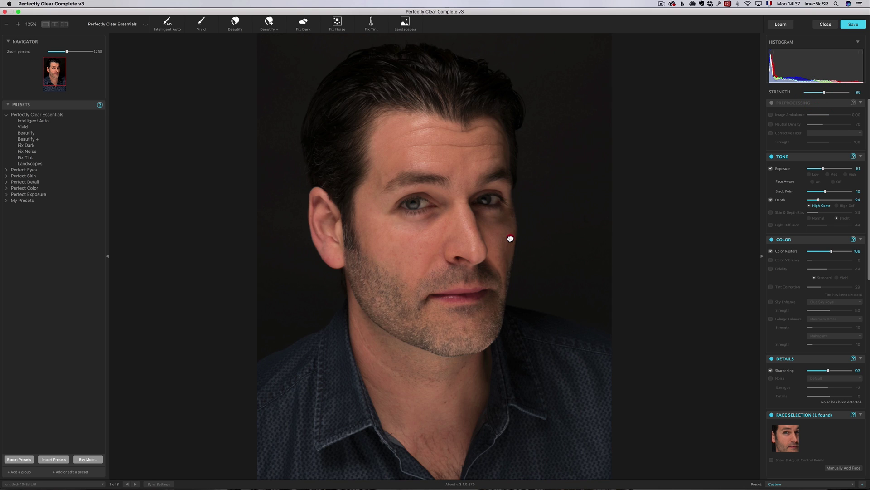
left_click(54, 24)
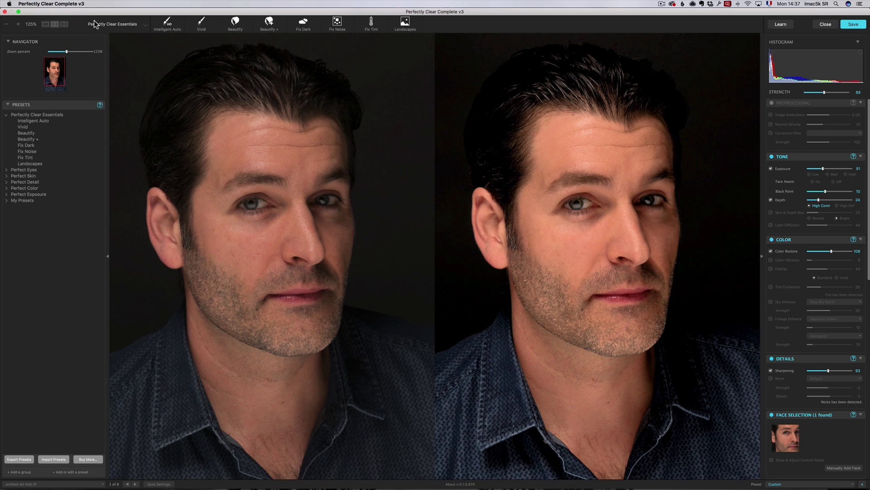
left_click(64, 24)
mouse_move(445, 468)
left_mouse_down()
mouse_move(373, 468)
mouse_move(453, 467)
left_mouse_up()
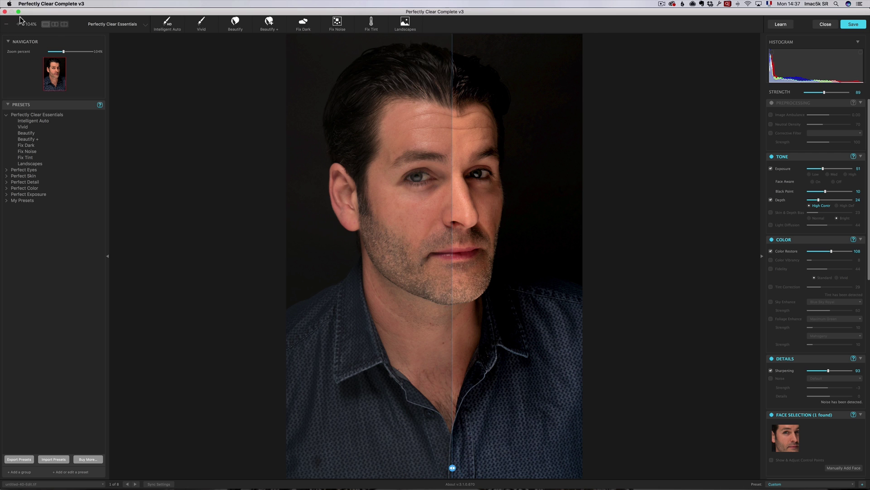
left_click(46, 24)
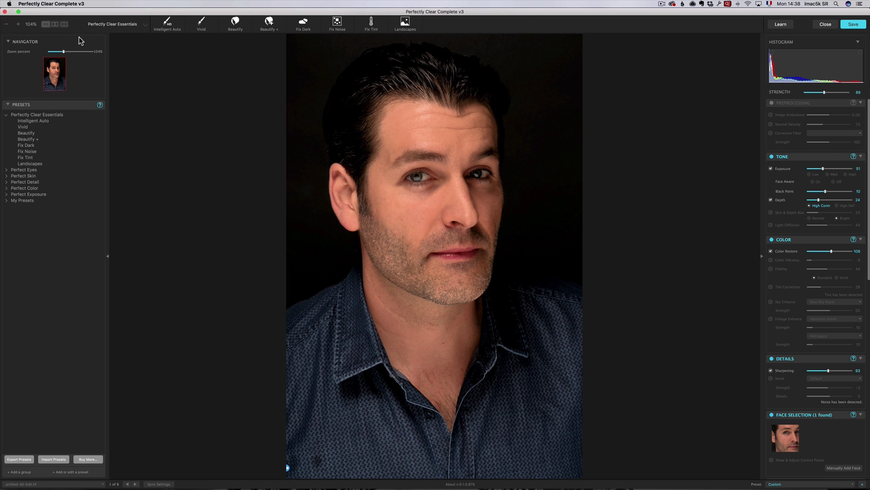
left_click(452, 200)
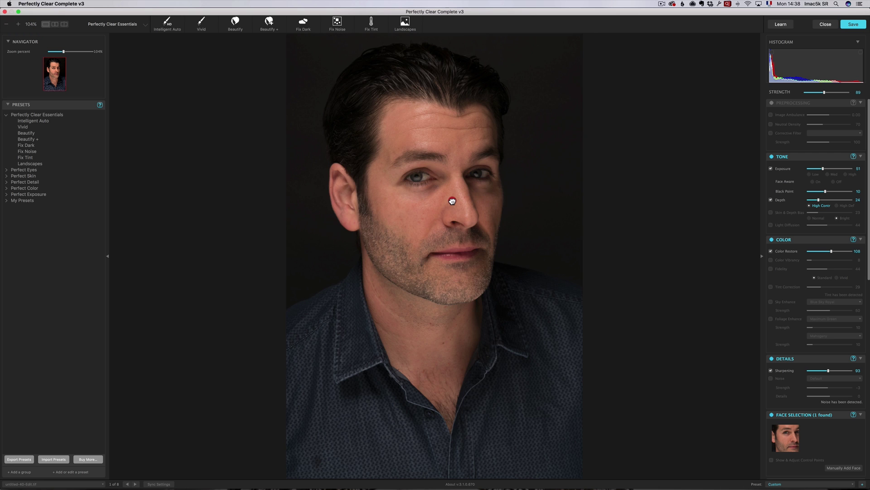
left_click(453, 201)
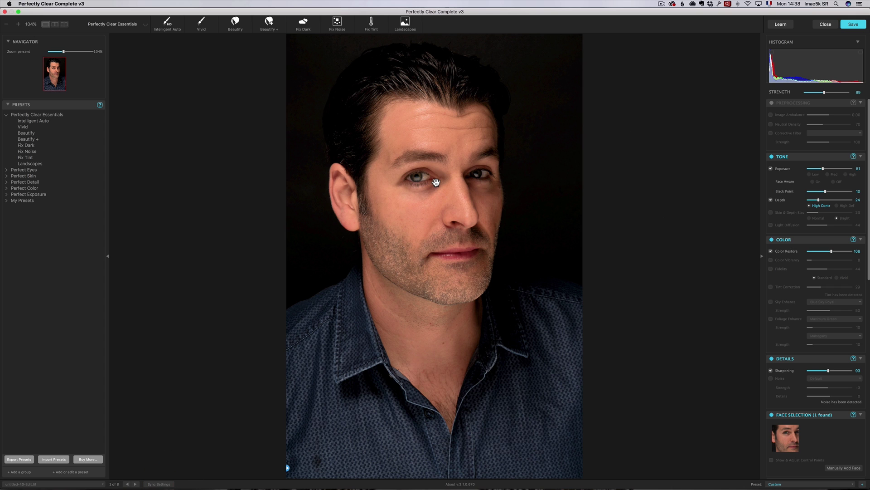
left_click(855, 24)
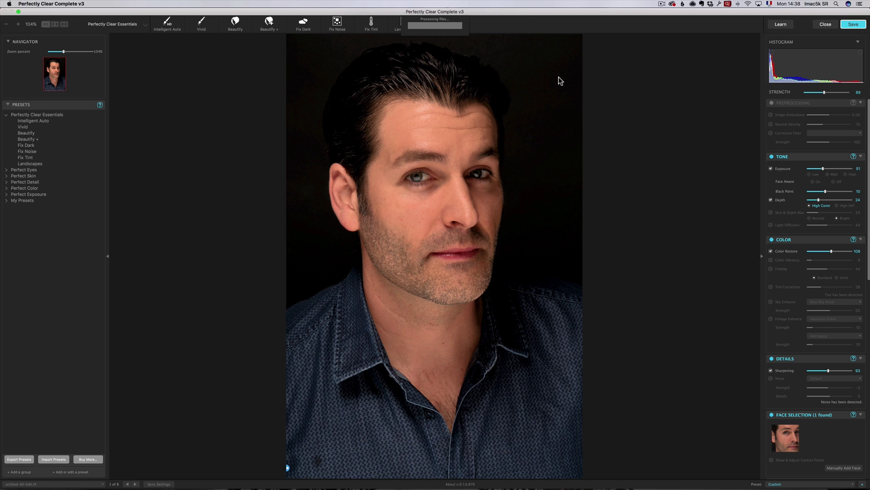
Step: Back in Lightroom, compare the retouched portrait copies with their original versions
key("super+Tab")
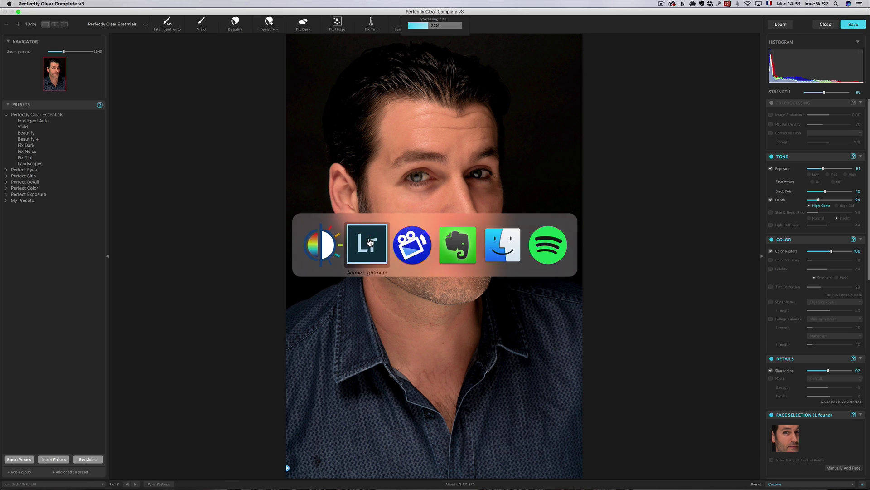
left_click(370, 243)
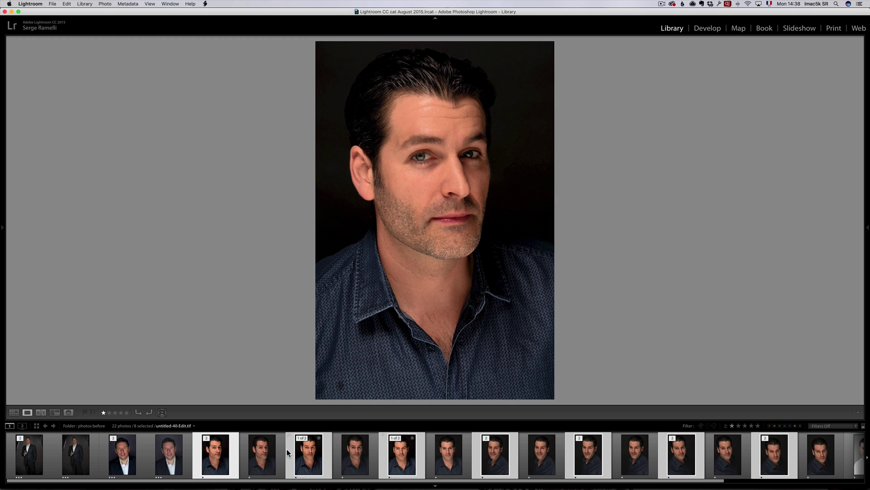
left_click(257, 452)
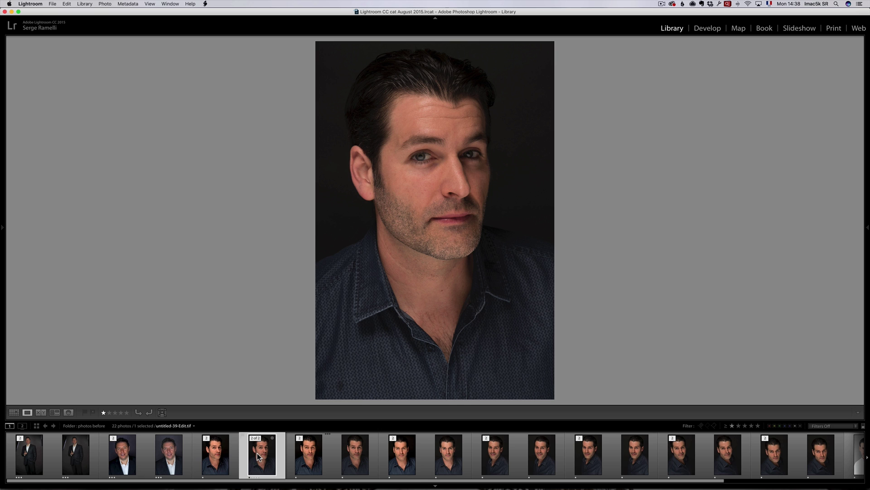
left_click(222, 454)
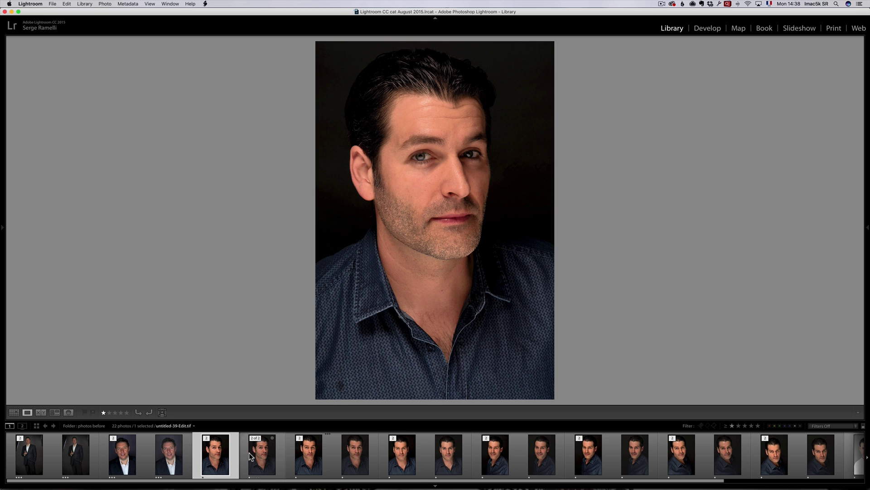
left_click(350, 454)
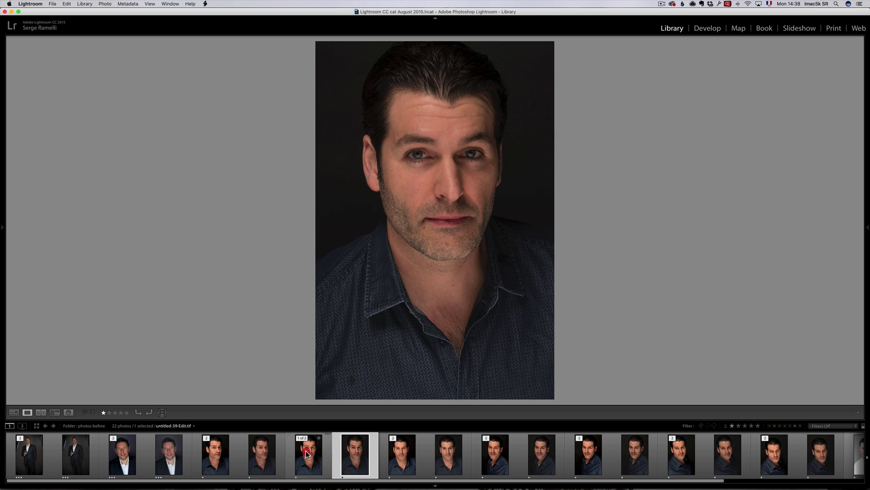
left_click(307, 450)
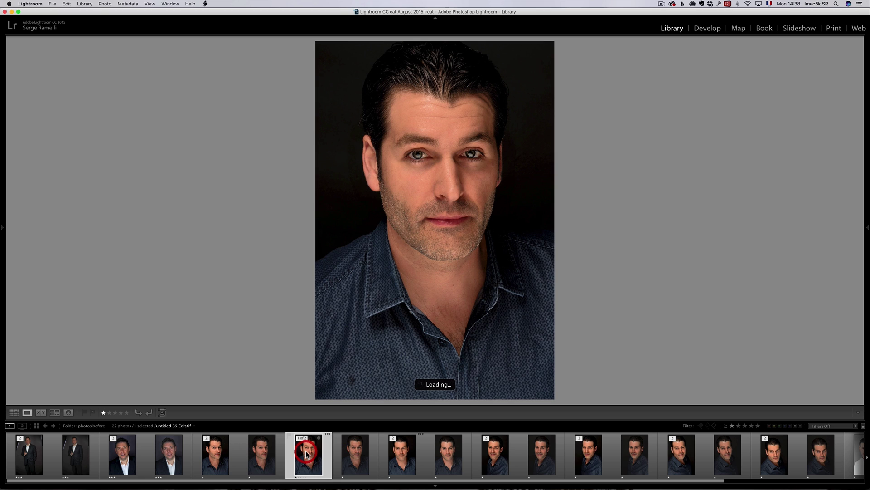
left_click(433, 455)
left_click(413, 458)
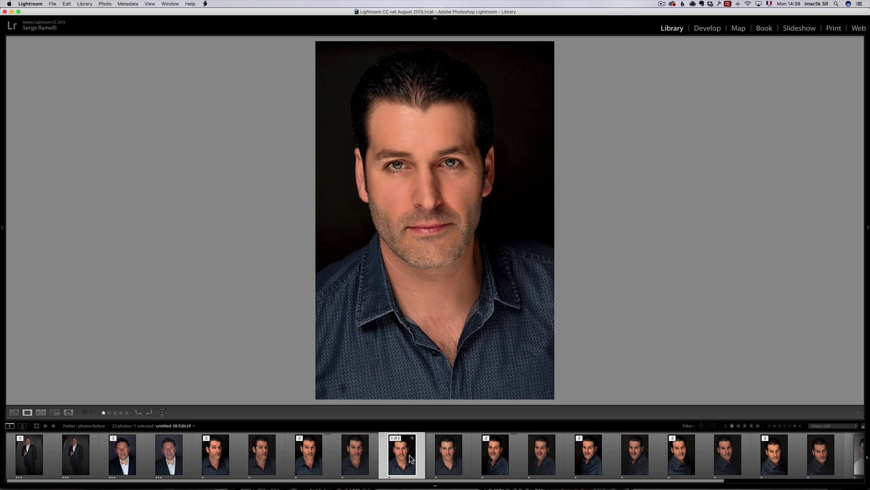
Step: Scroll along the filmstrip and select the autumn mountain landscape photo
left_click_drag(430, 483, 536, 482)
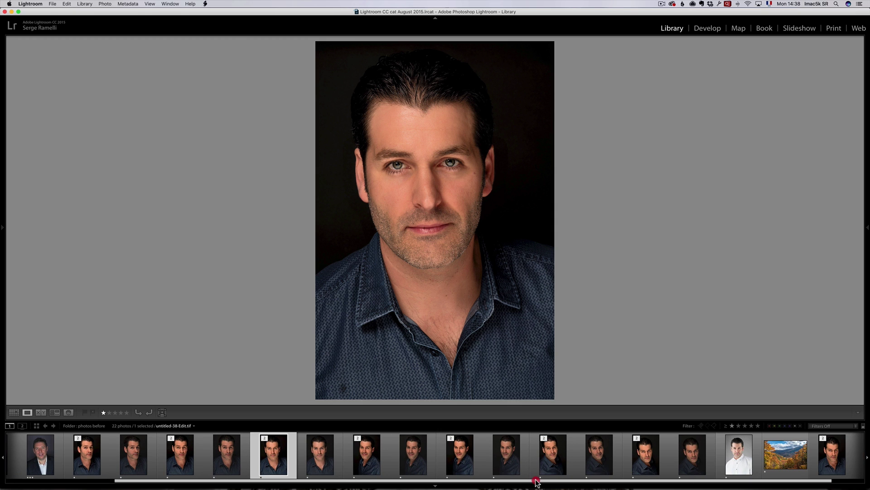
left_click_drag(538, 482, 575, 478)
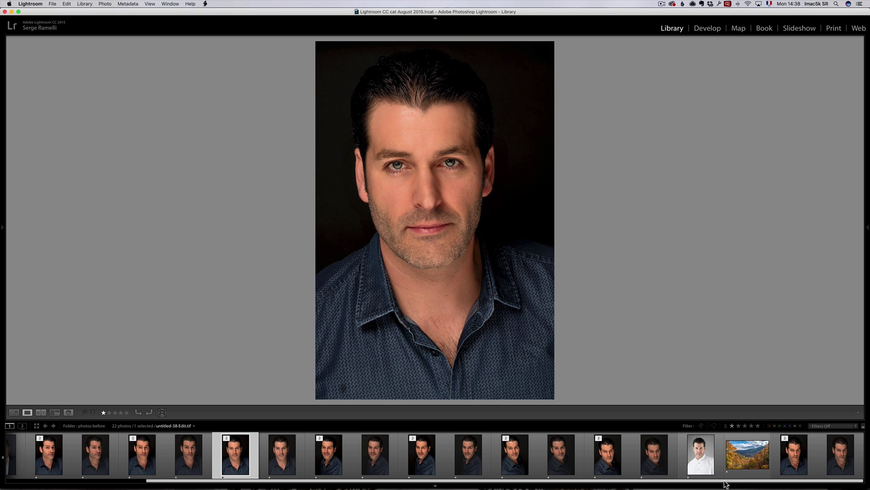
left_click(701, 461)
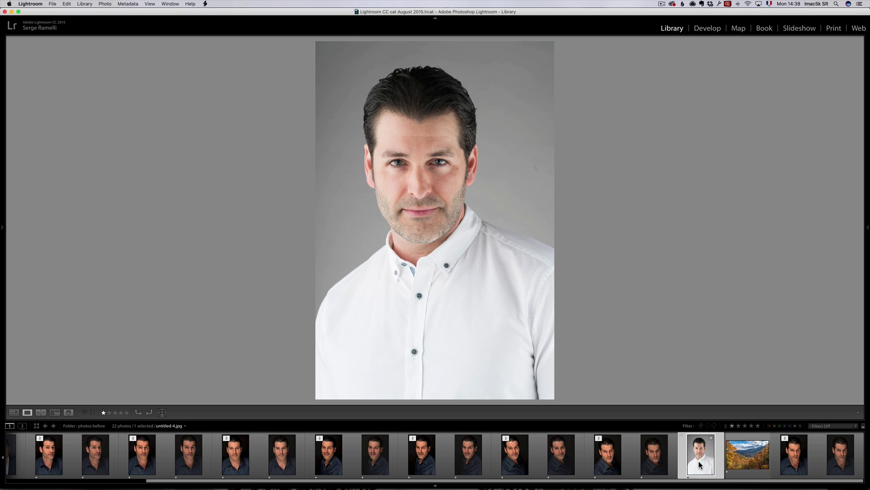
left_click(749, 460)
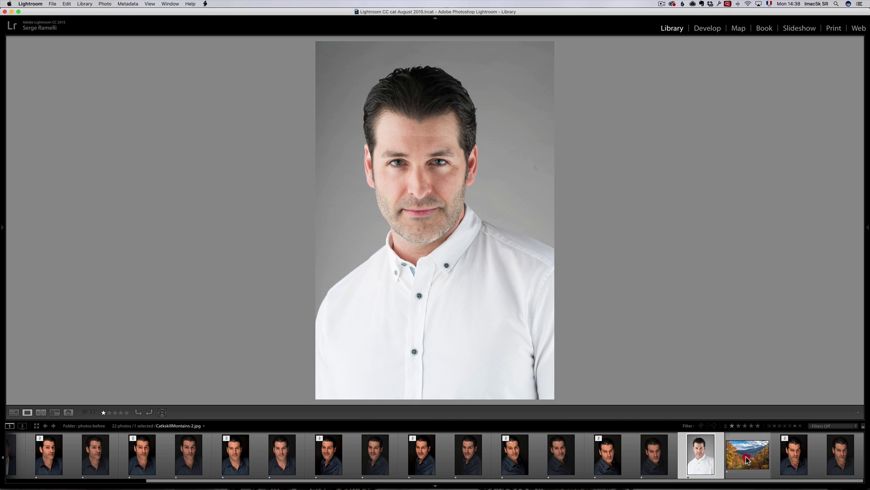
Step: Open the autumn landscape in Perfectly Clear Complete v3 and enable Sky Enhance
right_click(744, 456)
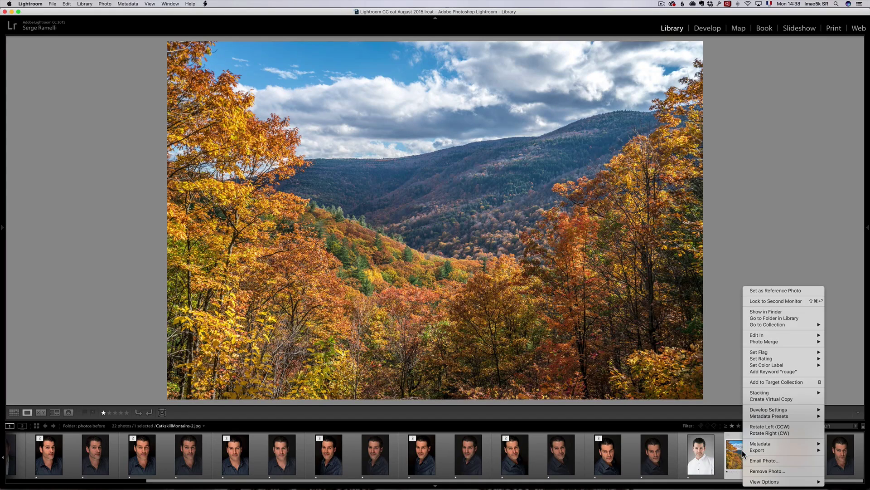
mouse_move(771, 337)
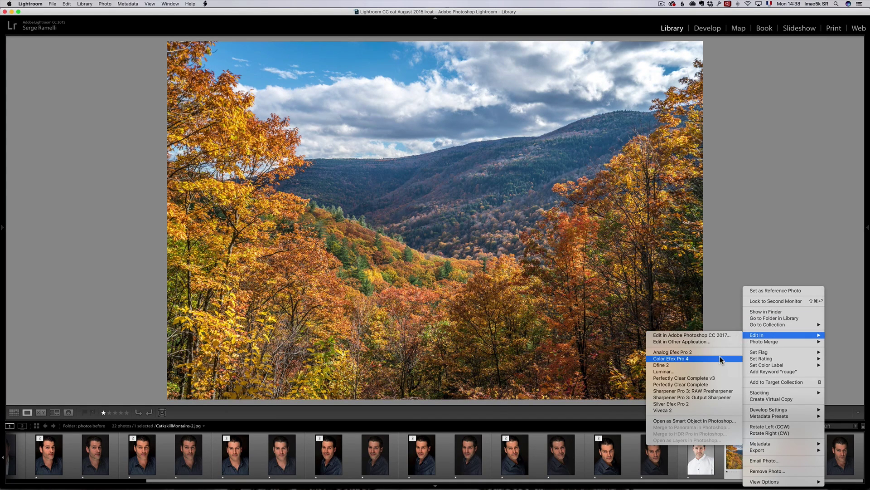
left_click(715, 380)
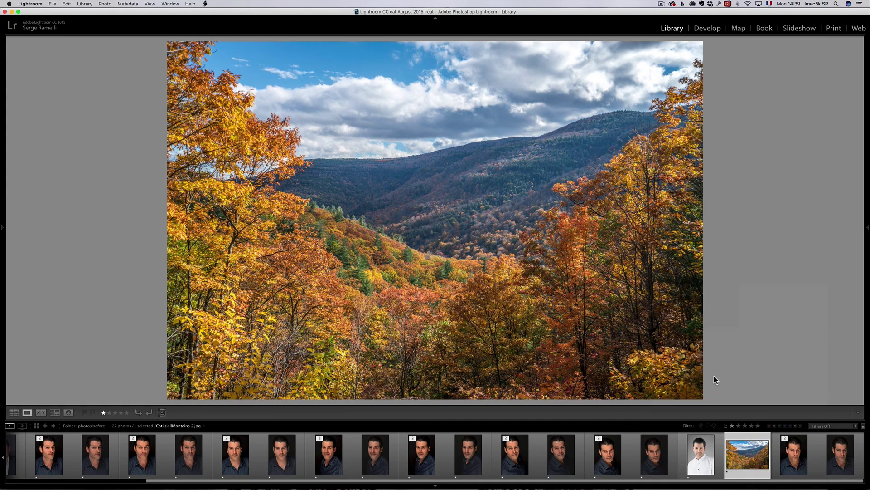
left_click(487, 207)
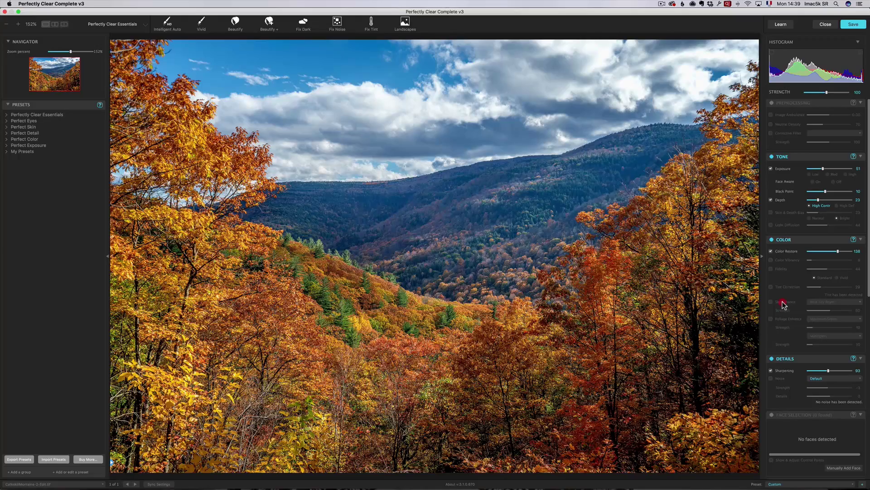
left_click(783, 303)
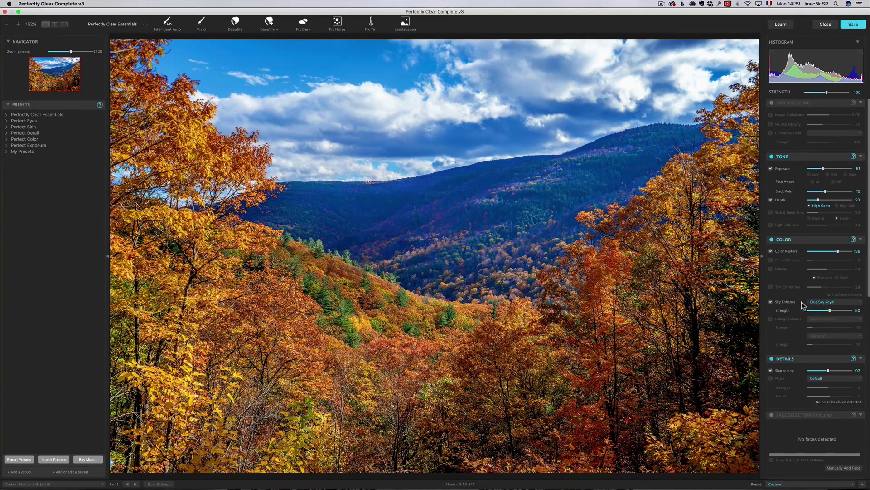
Step: Try the Cerulean, Aquamarine and Night Enhance sky presets, settling on Blue Sky Aquamarine
left_click(824, 302)
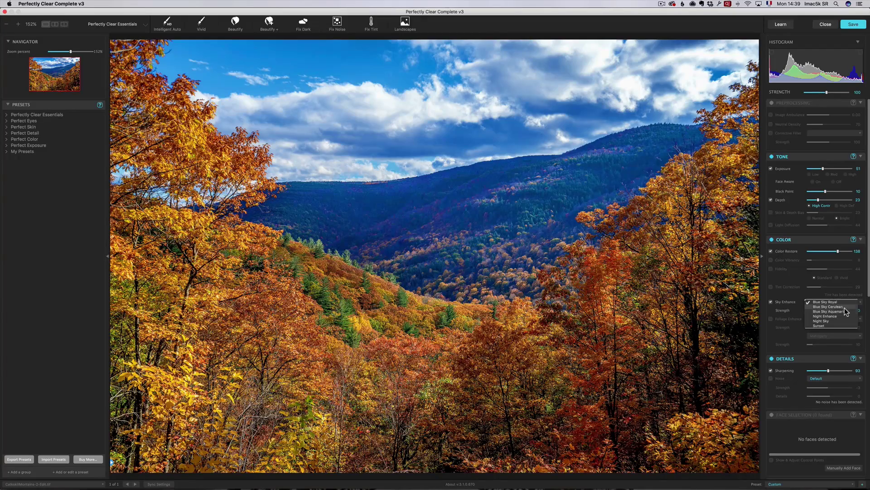
left_click(845, 308)
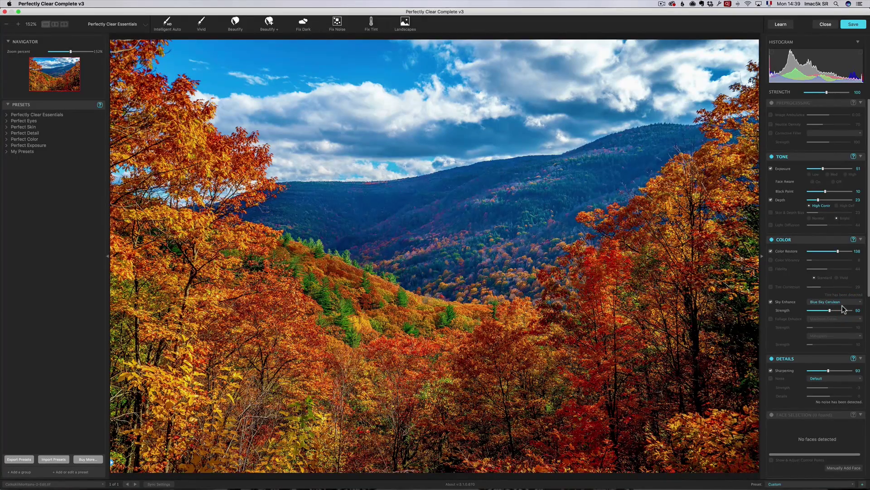
left_click(842, 303)
left_click(839, 305)
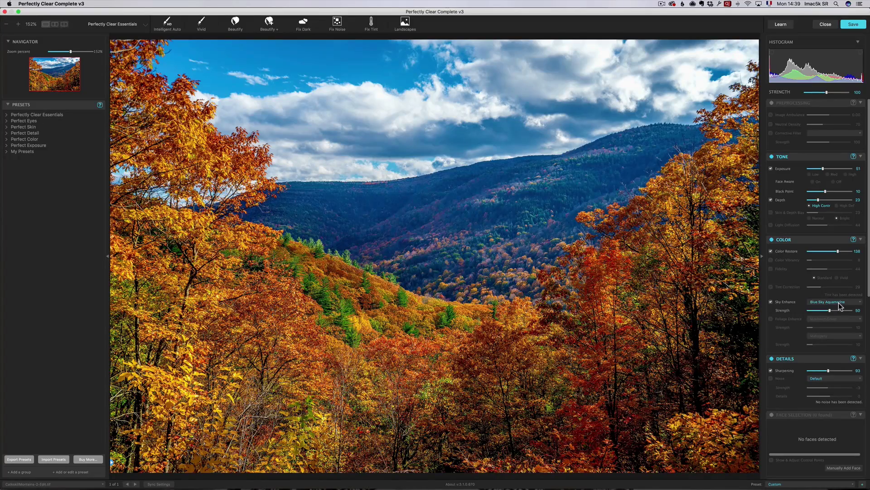
left_click(839, 304)
left_click(839, 311)
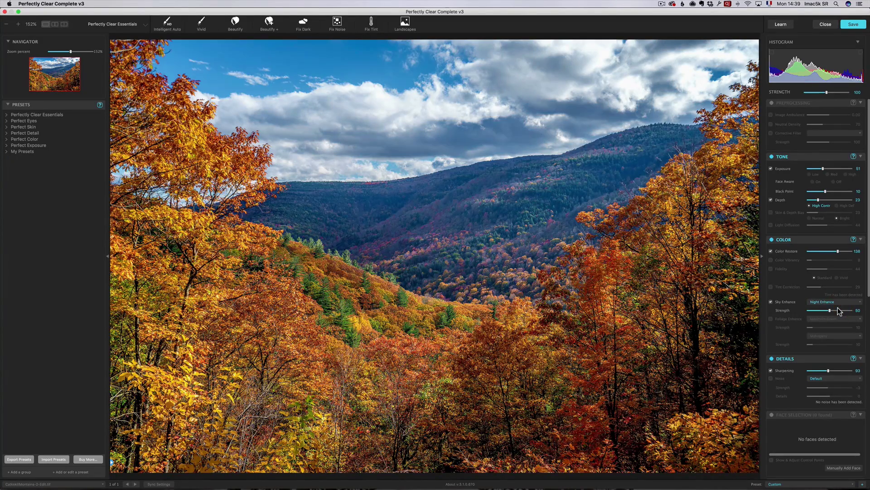
left_click(838, 302)
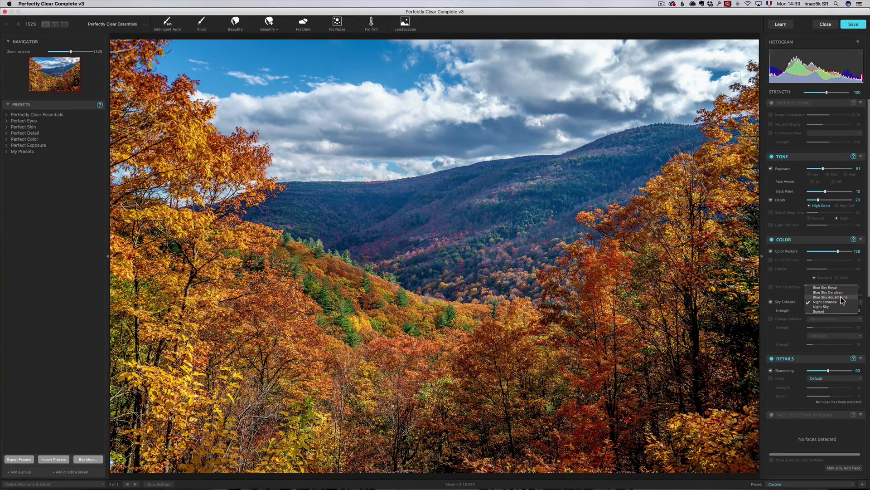
left_click(842, 297)
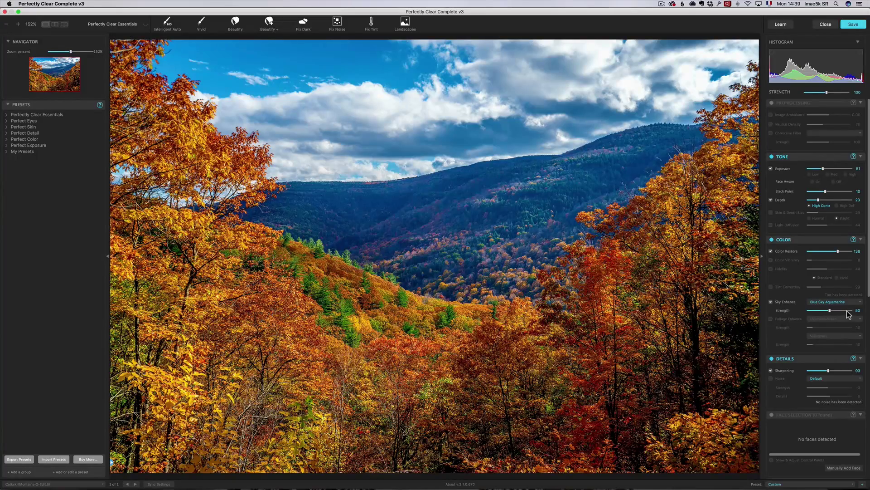
Step: Set the sky enhancement strength to 37 and compare with the original
left_click(847, 311)
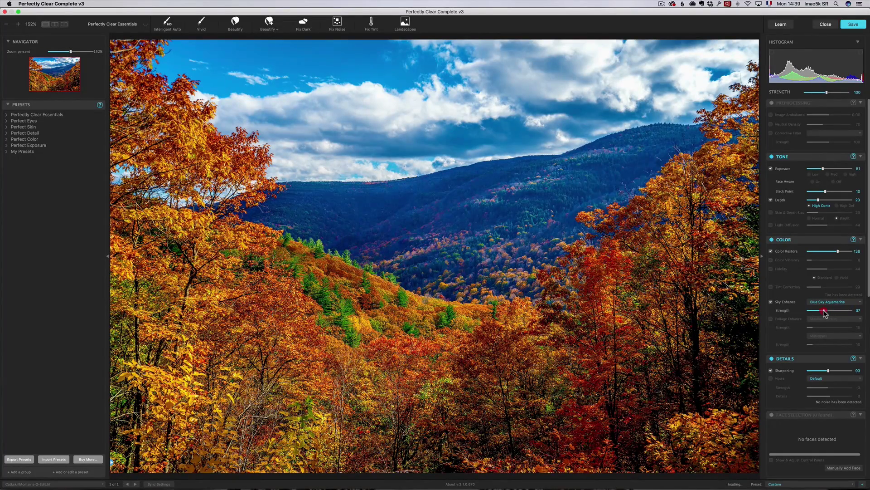
left_click(589, 297)
left_click(589, 297)
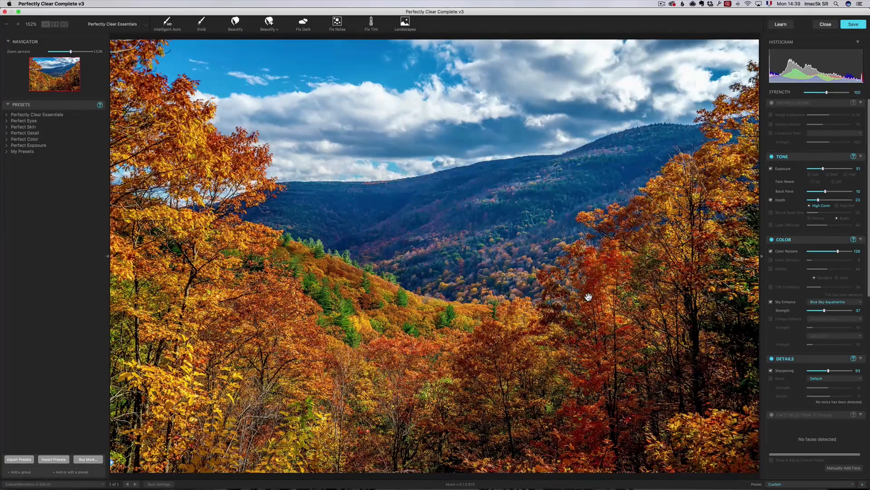
left_click(589, 297)
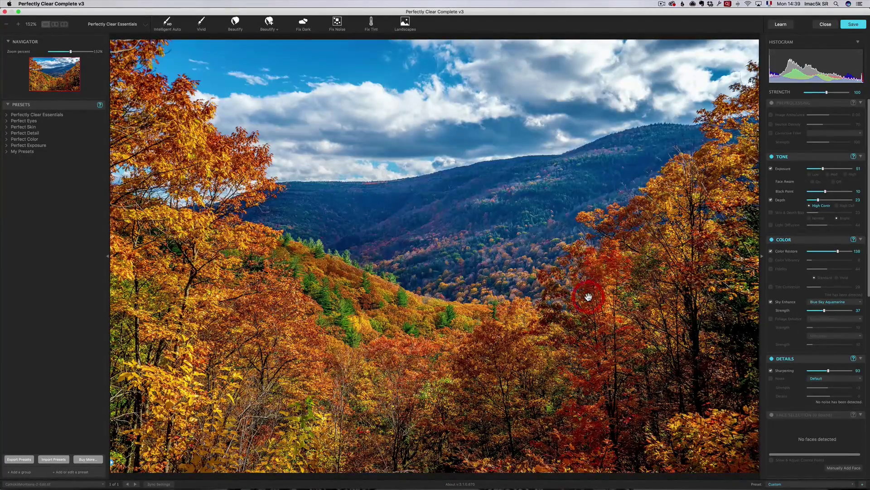
left_click(588, 297)
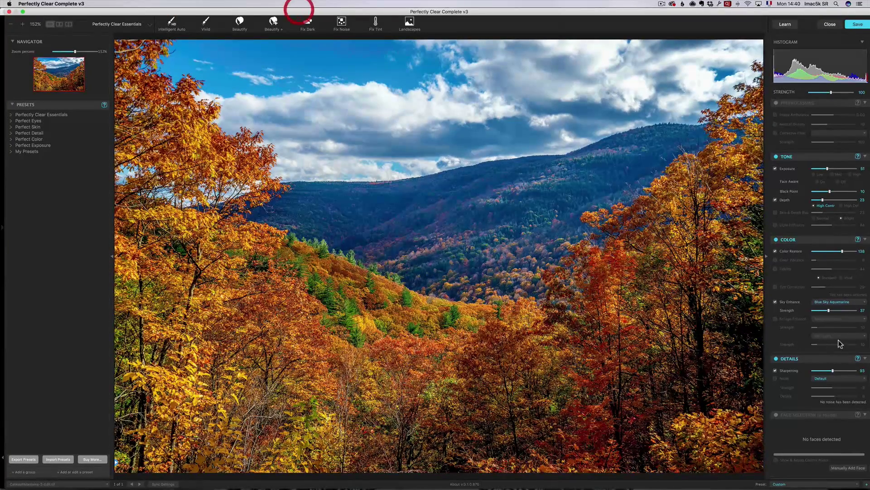
Step: Enable Foliage Enhance with the Goldenrod preset at strength 39
left_click(787, 319)
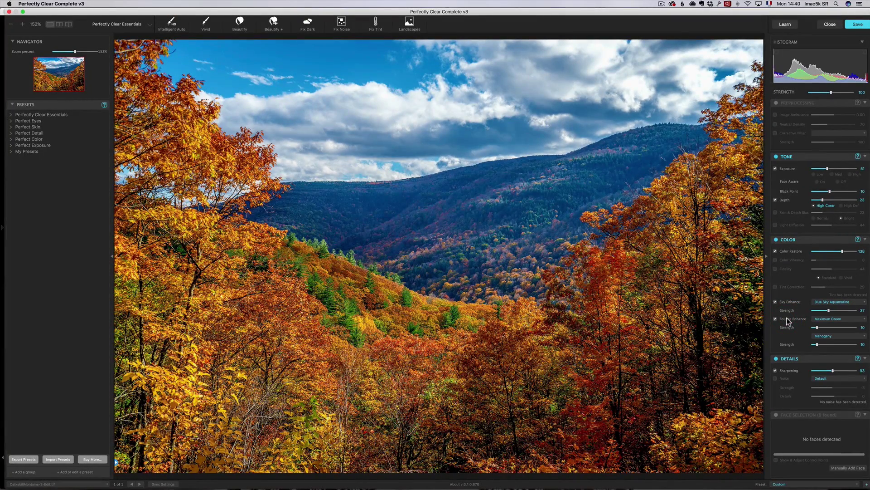
left_click(842, 319)
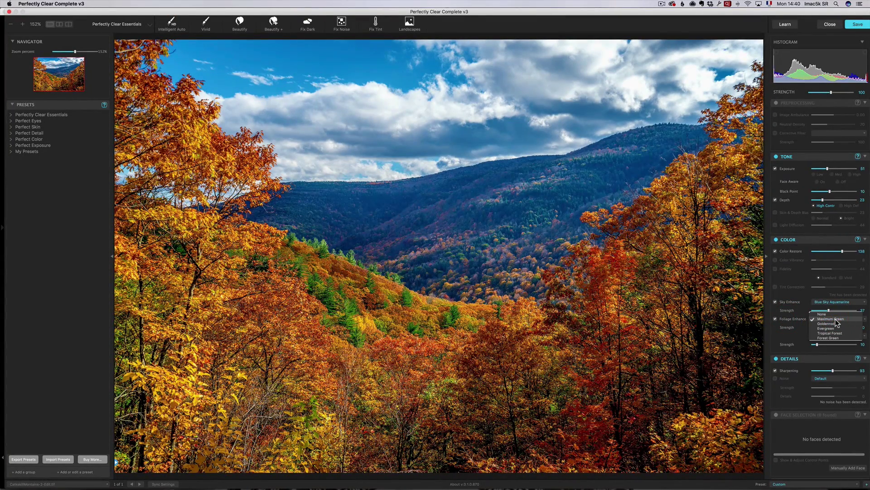
left_click(836, 324)
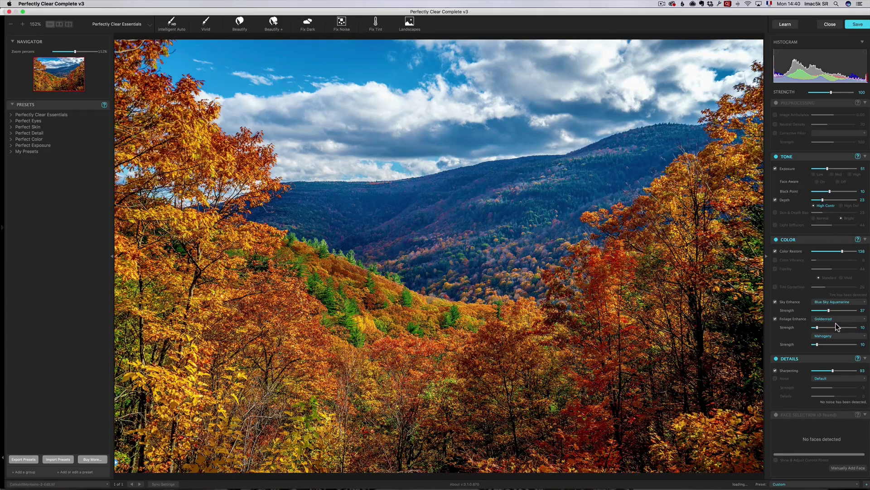
left_click(829, 327)
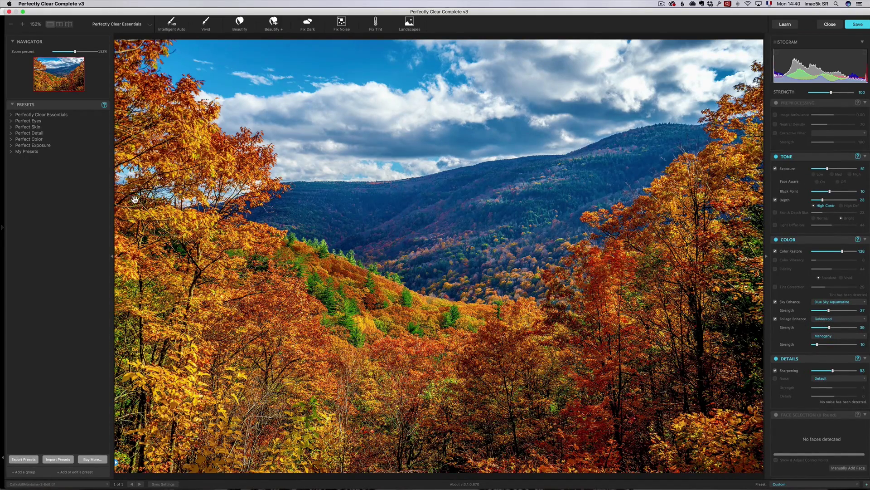
left_click(588, 313)
Step: Turn on LOOKs and apply the Autumn look from Color Grades
scroll(804, 300, "down", 10)
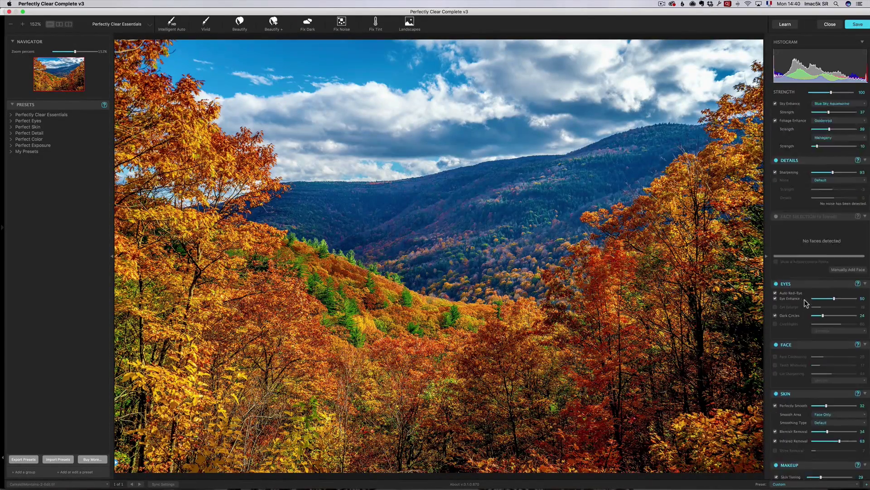
scroll(803, 290, "down", 3)
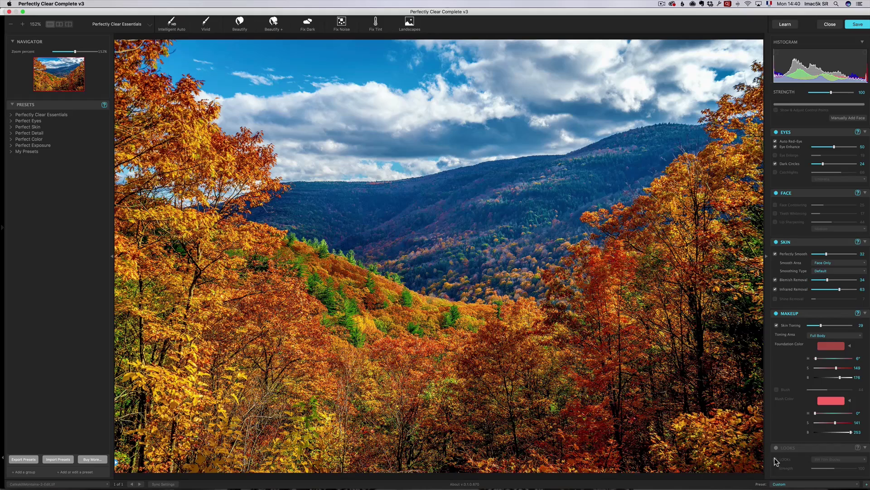
left_click(775, 459)
left_click(841, 459)
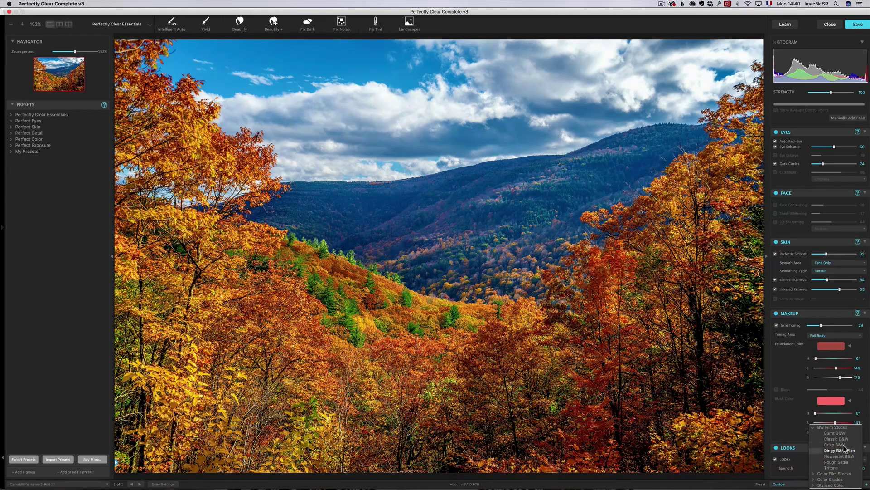
left_click(815, 474)
mouse_move(816, 484)
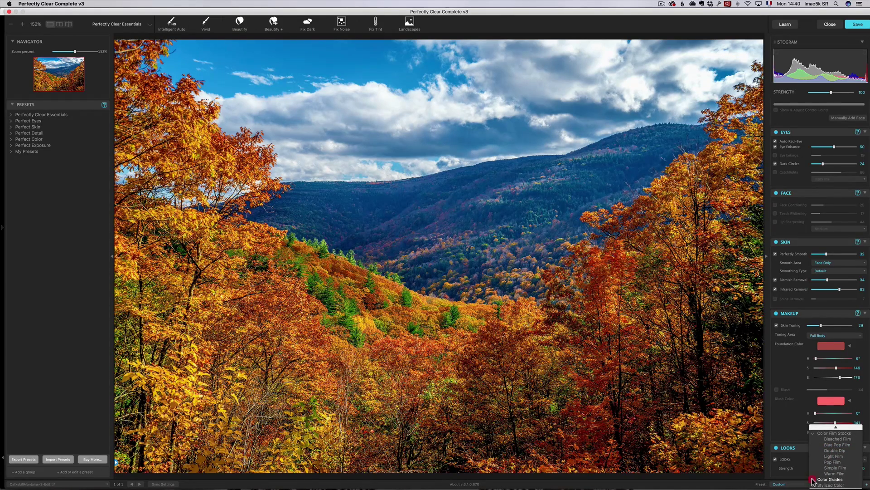
left_click(813, 480)
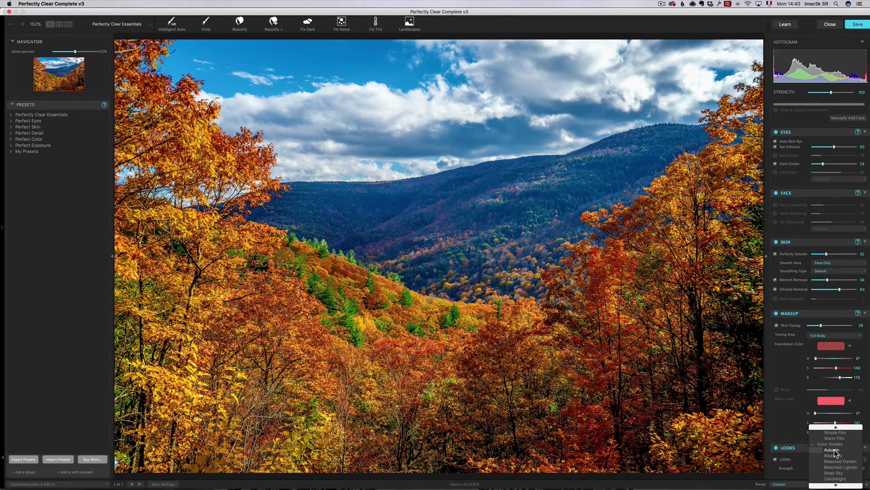
left_click(834, 450)
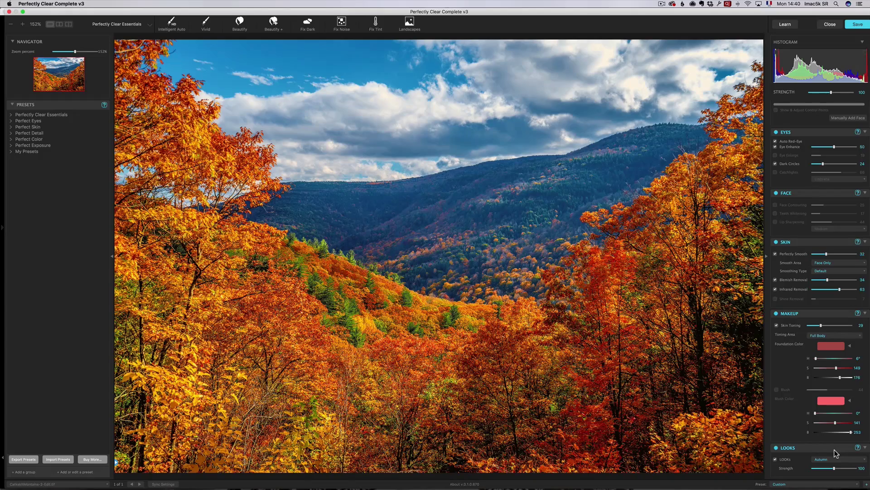
Step: Compare the Autumn-look result with the original and save the landscape to Lightroom
left_click(574, 313)
left_click(583, 314)
left_click(582, 314)
left_click(487, 179)
left_click(858, 24)
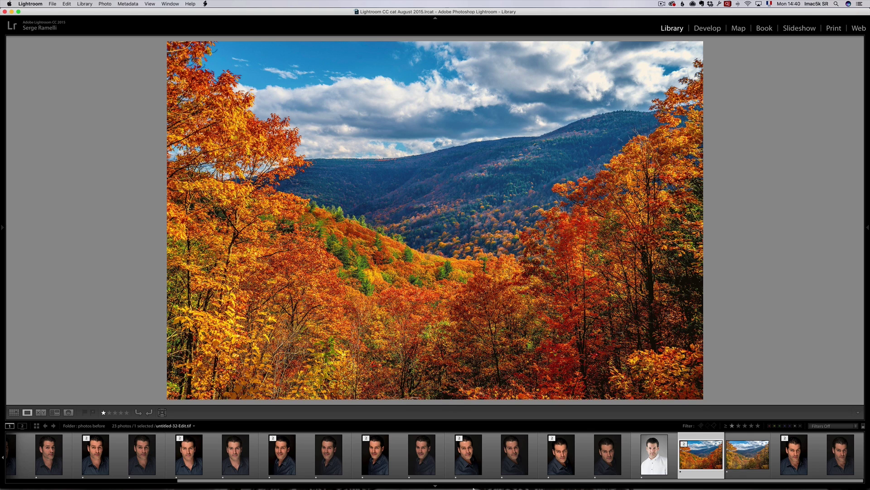
Step: Browse the full-length and close-up portrait versions, ending on the edited close-up headshot
left_click_drag(473, 481, 232, 476)
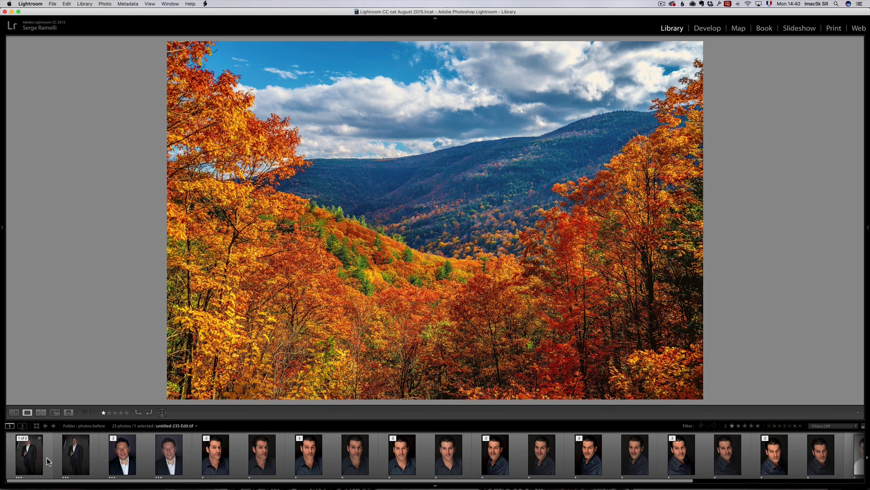
left_click(71, 458)
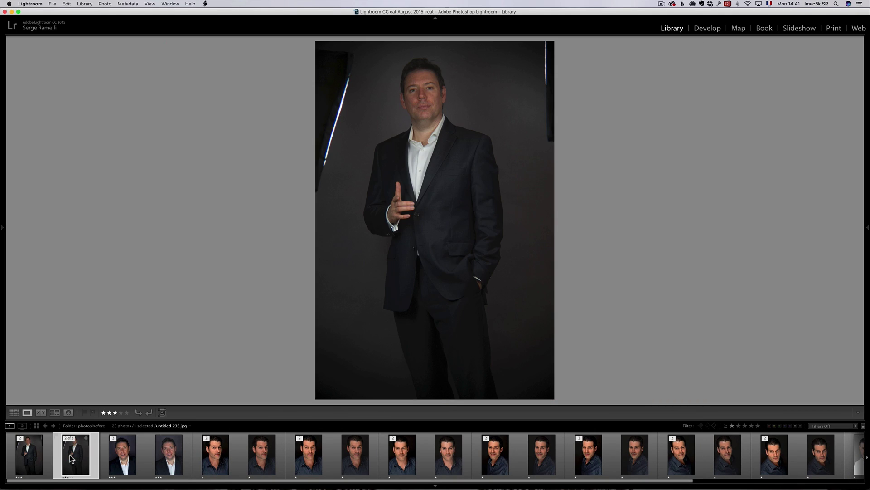
left_click(32, 458)
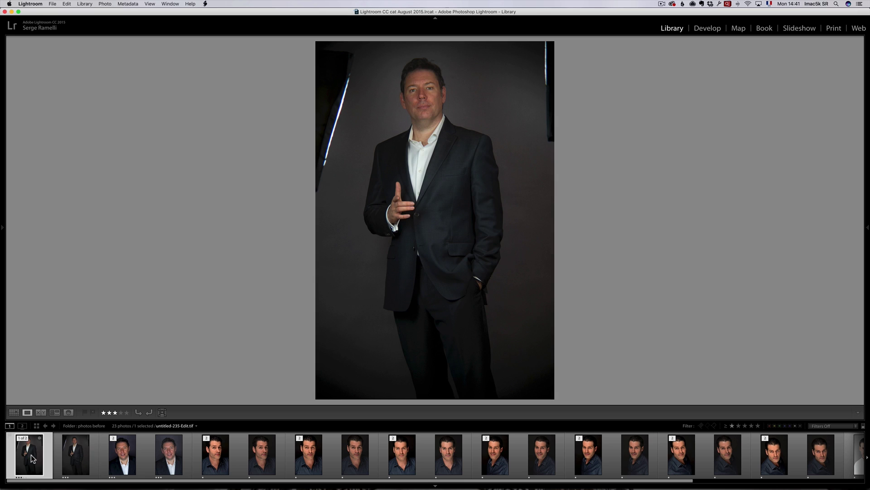
left_click(117, 456)
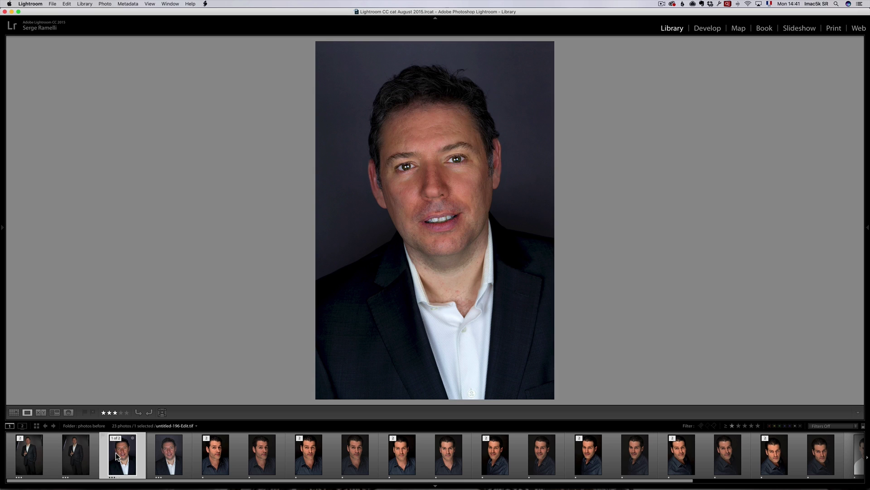
left_click(168, 464)
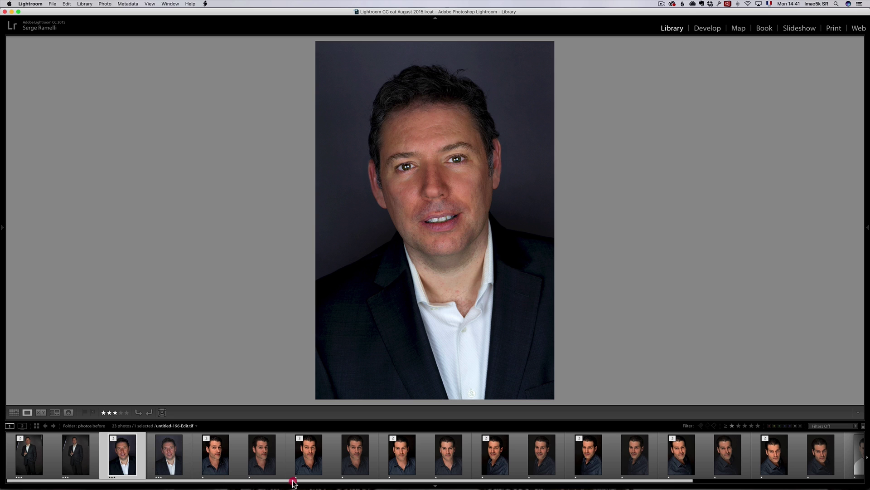
left_click_drag(358, 482, 436, 484)
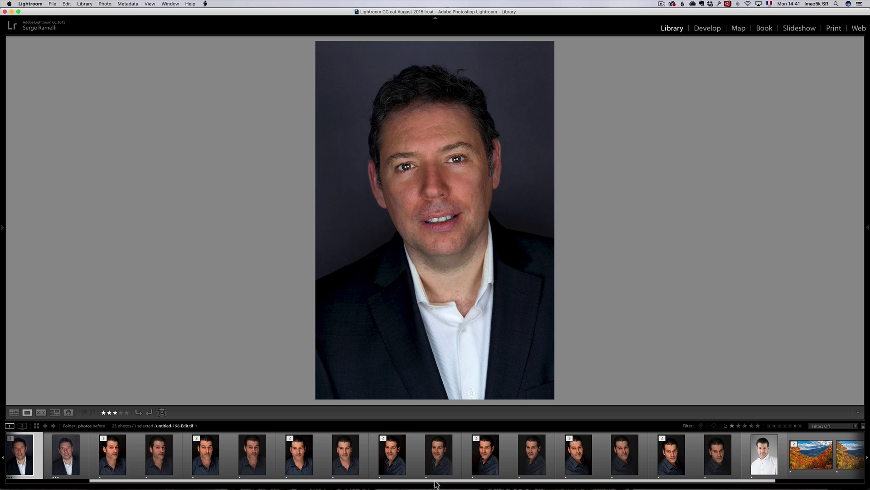